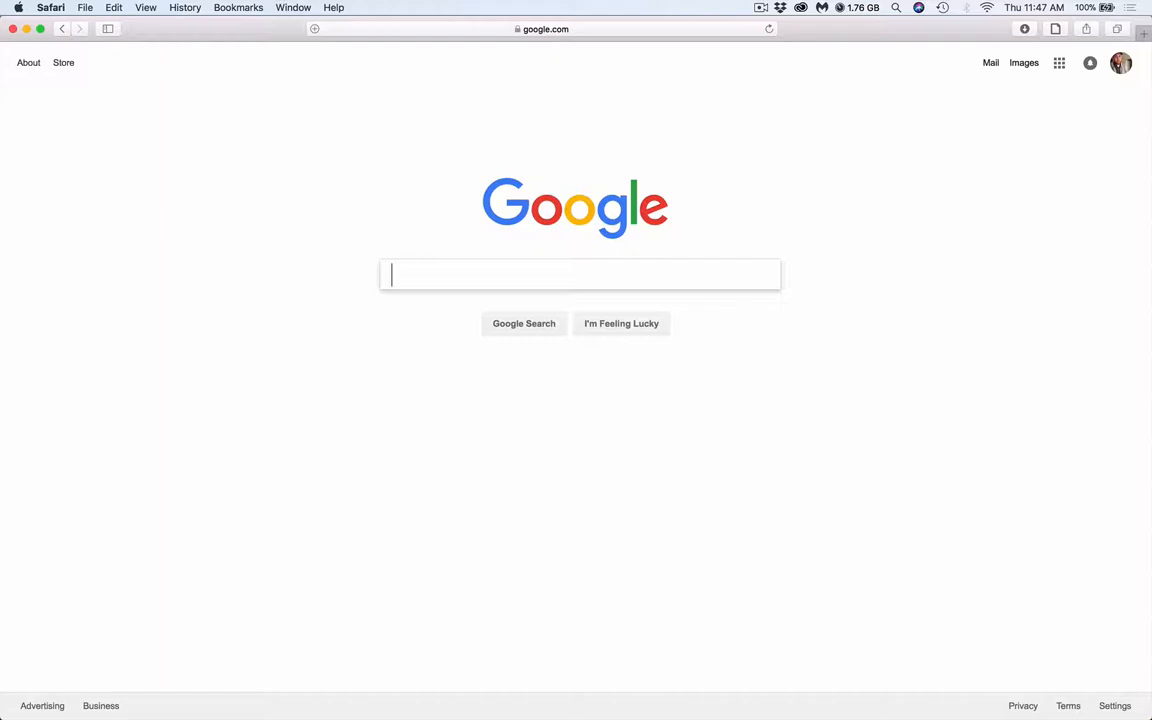
Go to the myCampus portal home page at mycampus.maine.edu
click(606, 33)
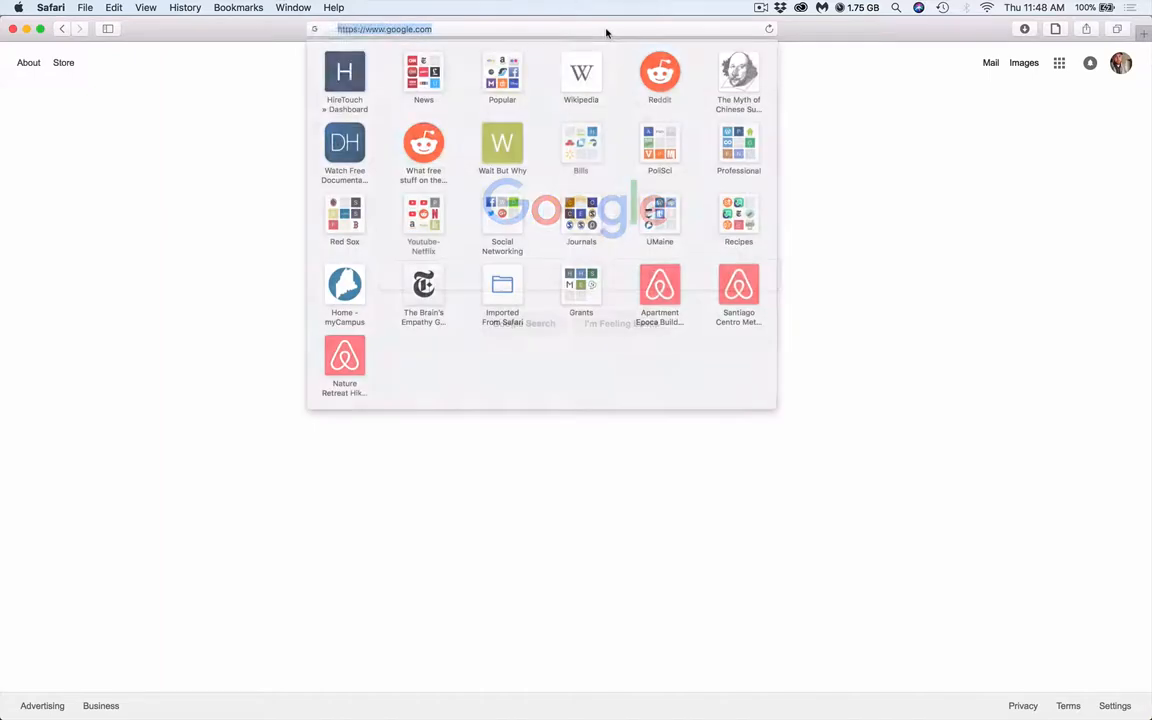
text(mycampus.maine.edu)
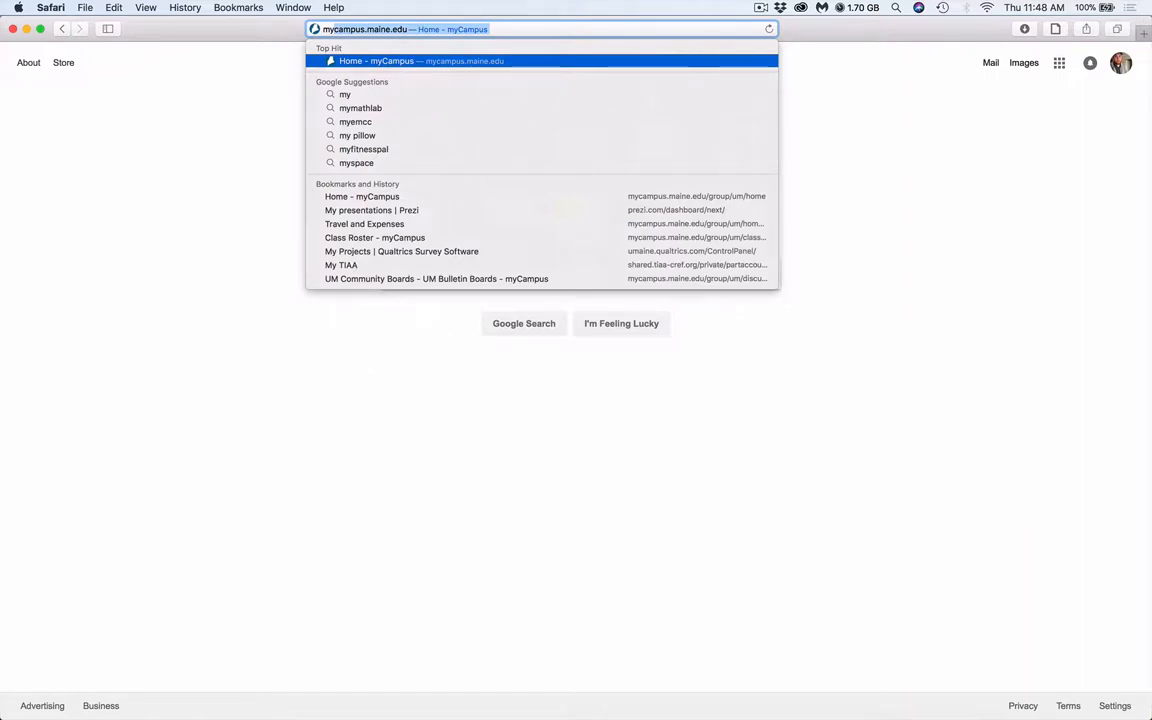
key(Return)
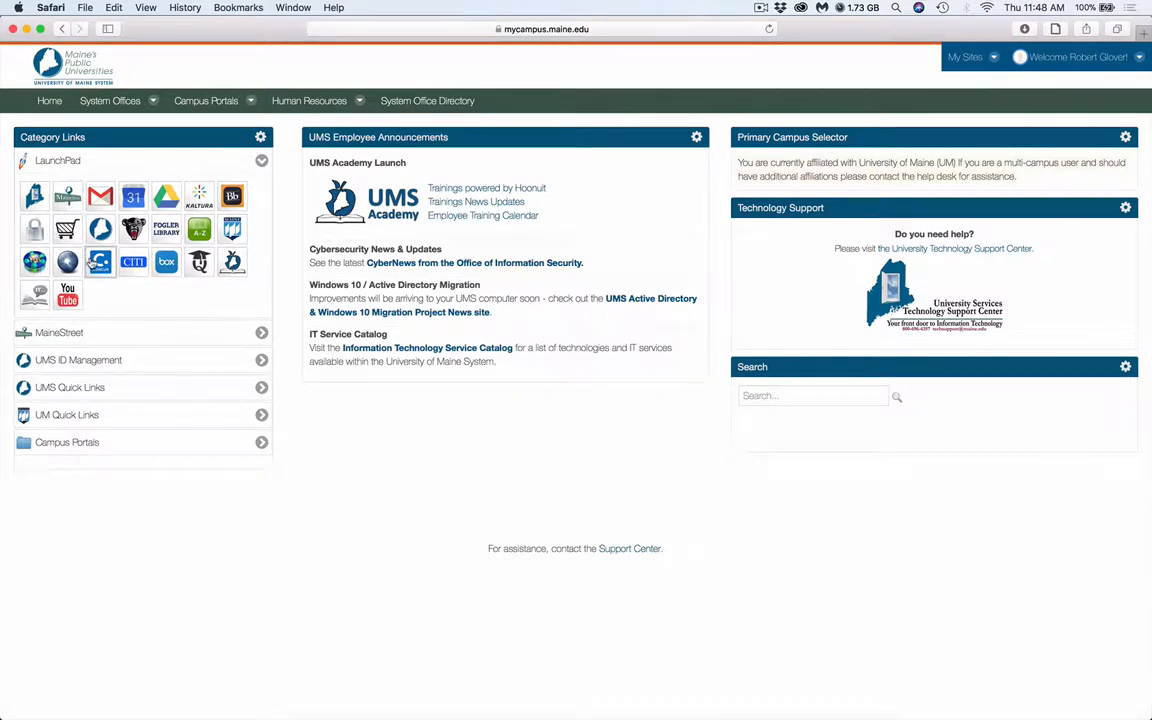
Sign in to MaineStreet from the myCampus LaunchPad with the prefilled credentials and open Employee Self-Service
click(68, 202)
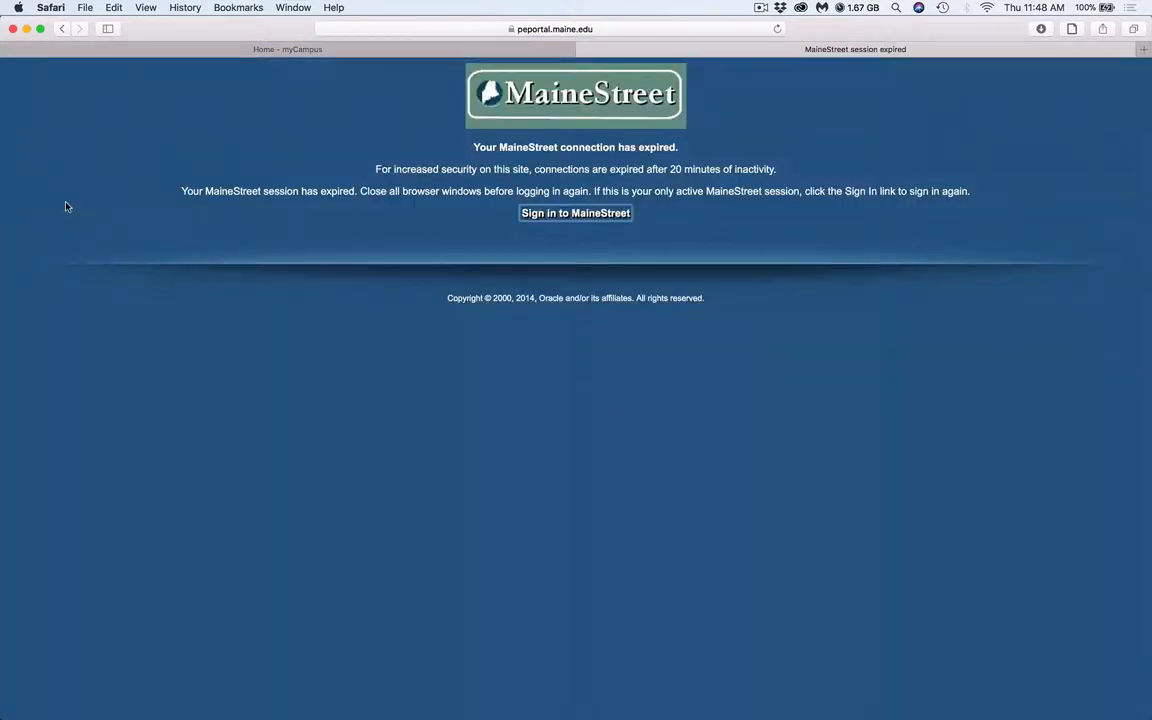
click(546, 213)
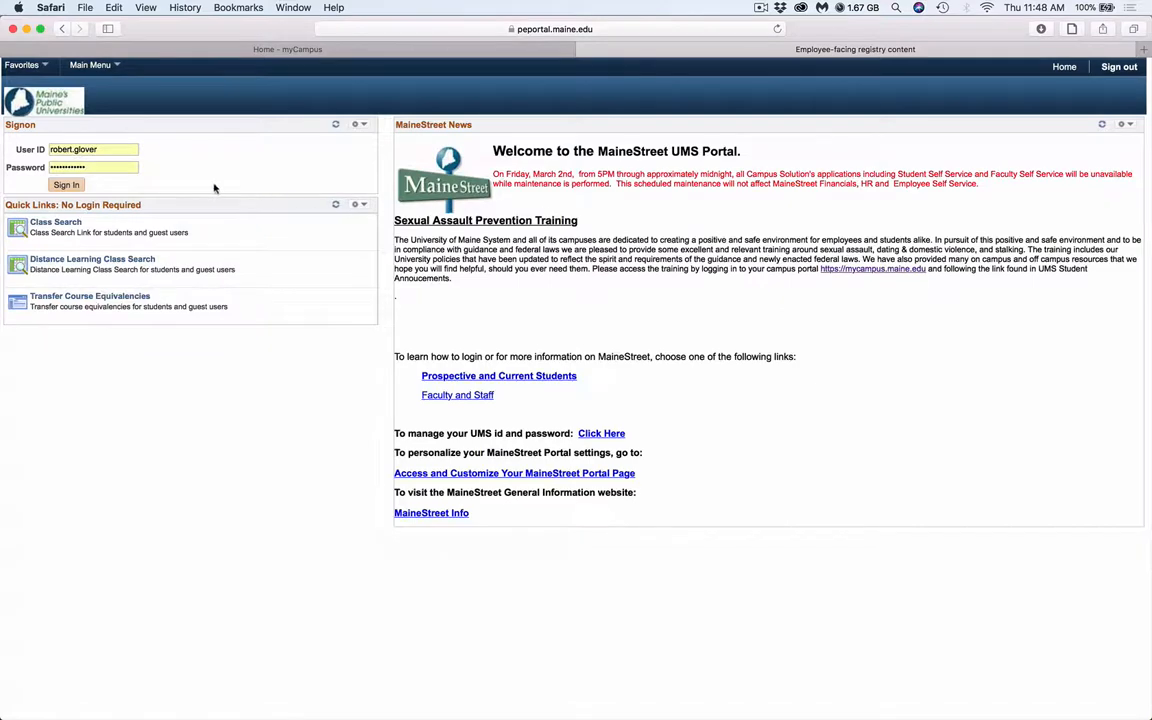
click(64, 185)
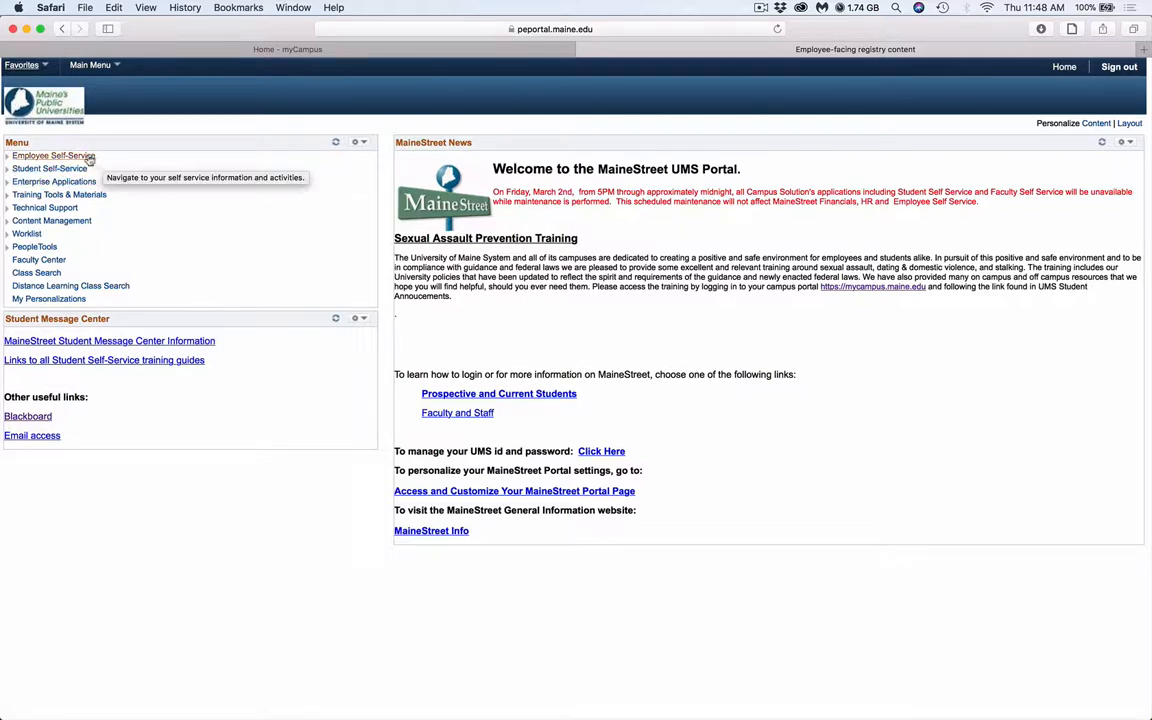
click(26, 157)
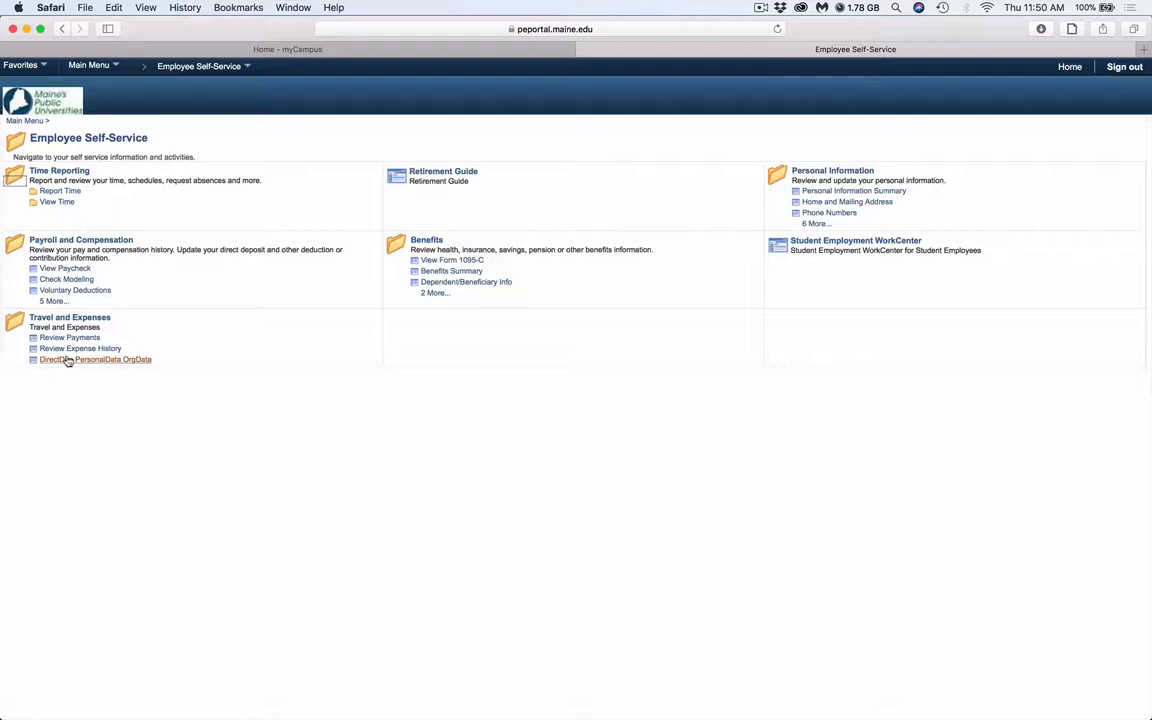
Open Travel and Expense Reimbursement (Concur) from myCampus and go to the profile's Personal Car registration page
click(583, 50)
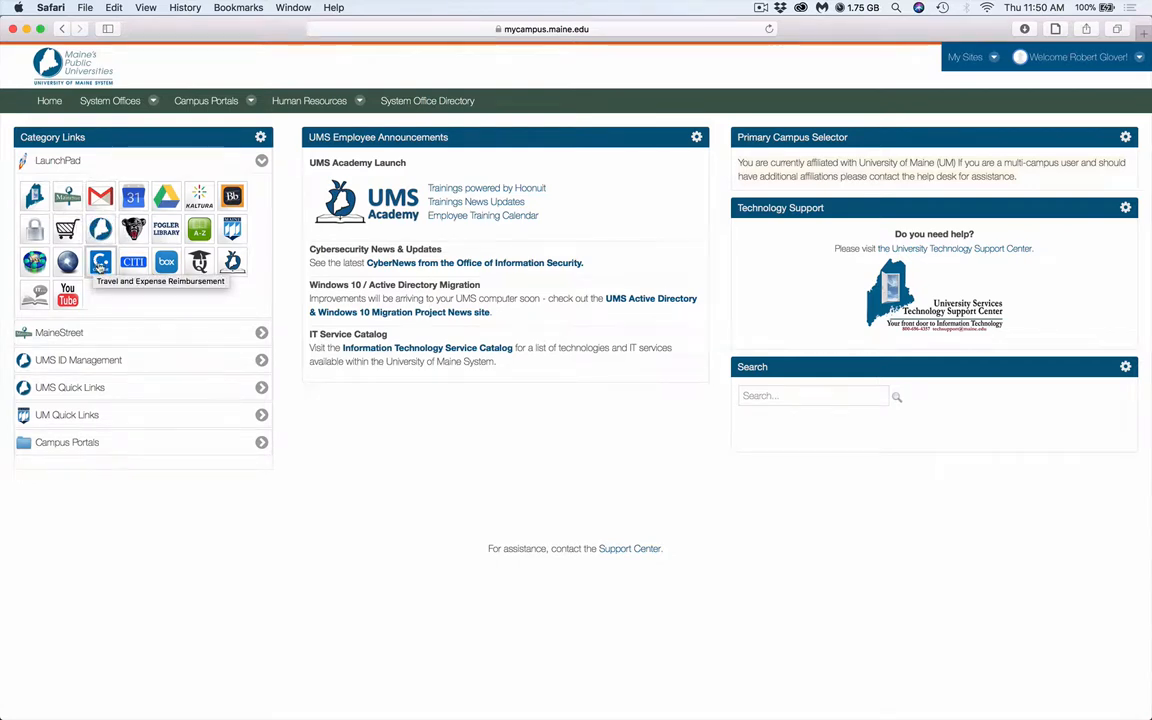
click(100, 264)
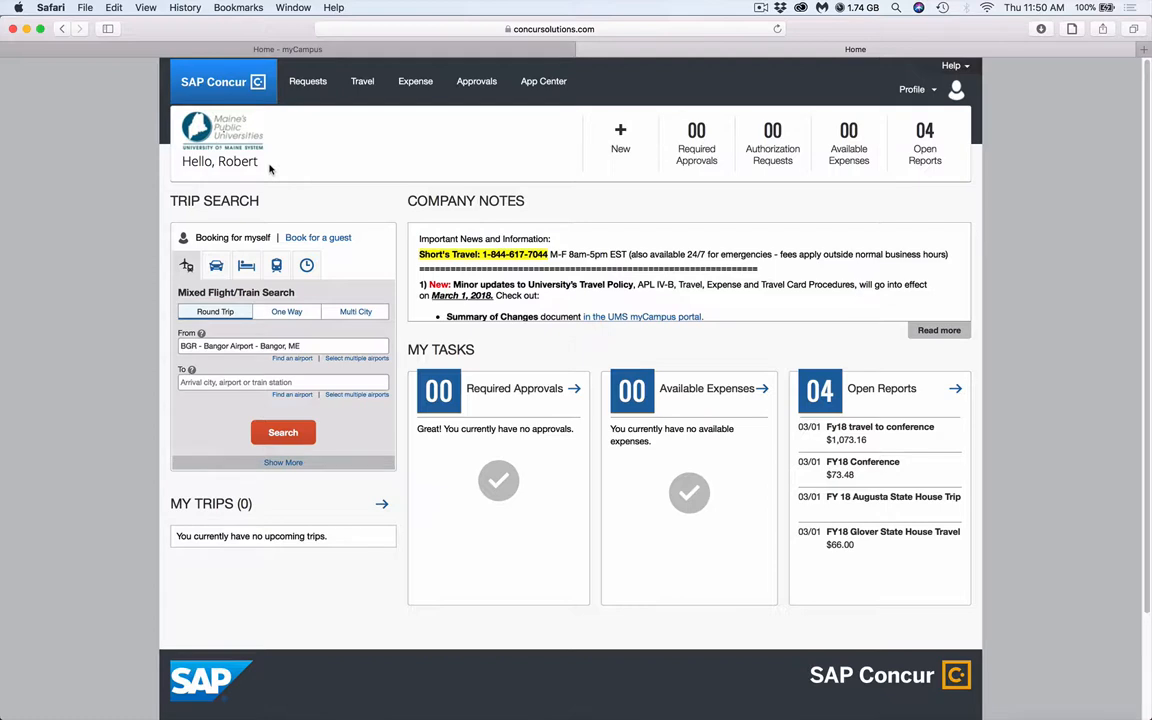
click(912, 89)
click(795, 152)
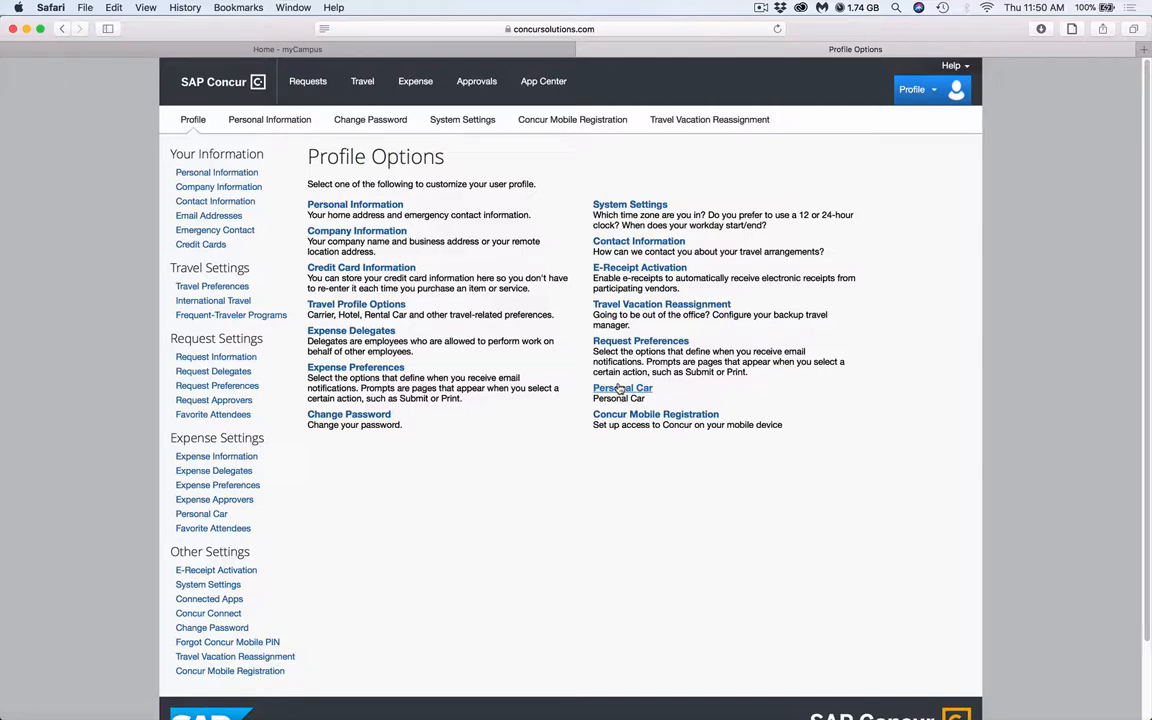
click(620, 388)
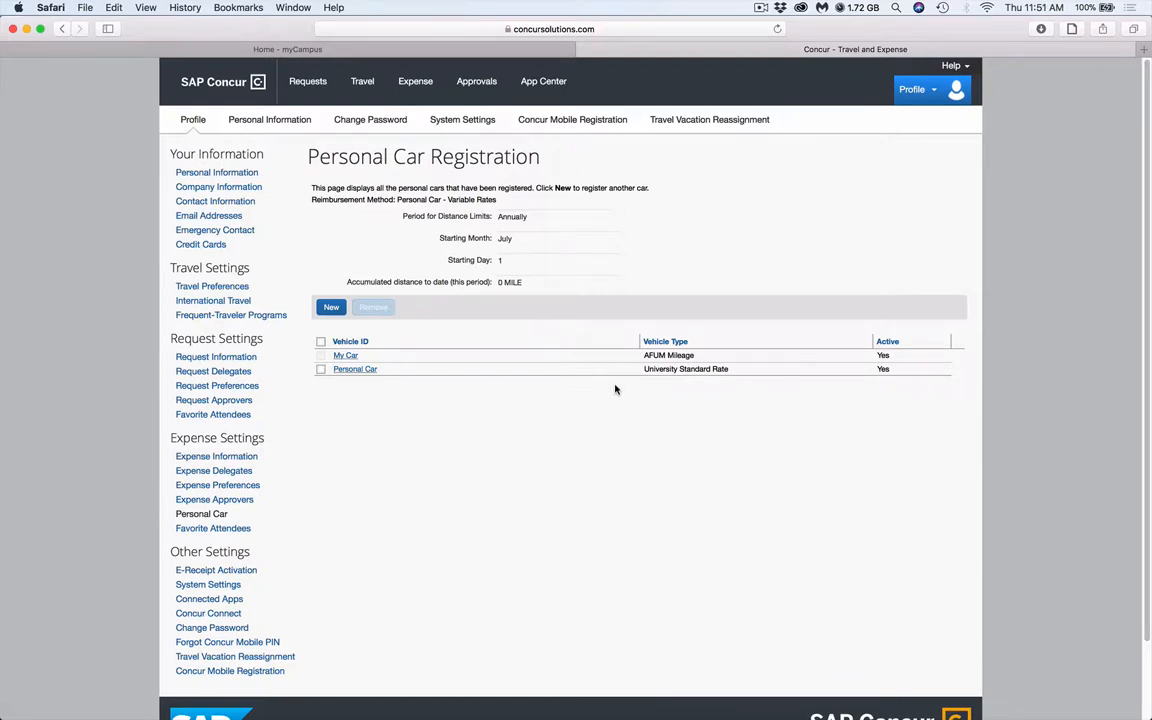
Register a new car with the vehicle ID "Personal Car" and the vehicle type University Standard Rate, and save it
click(331, 308)
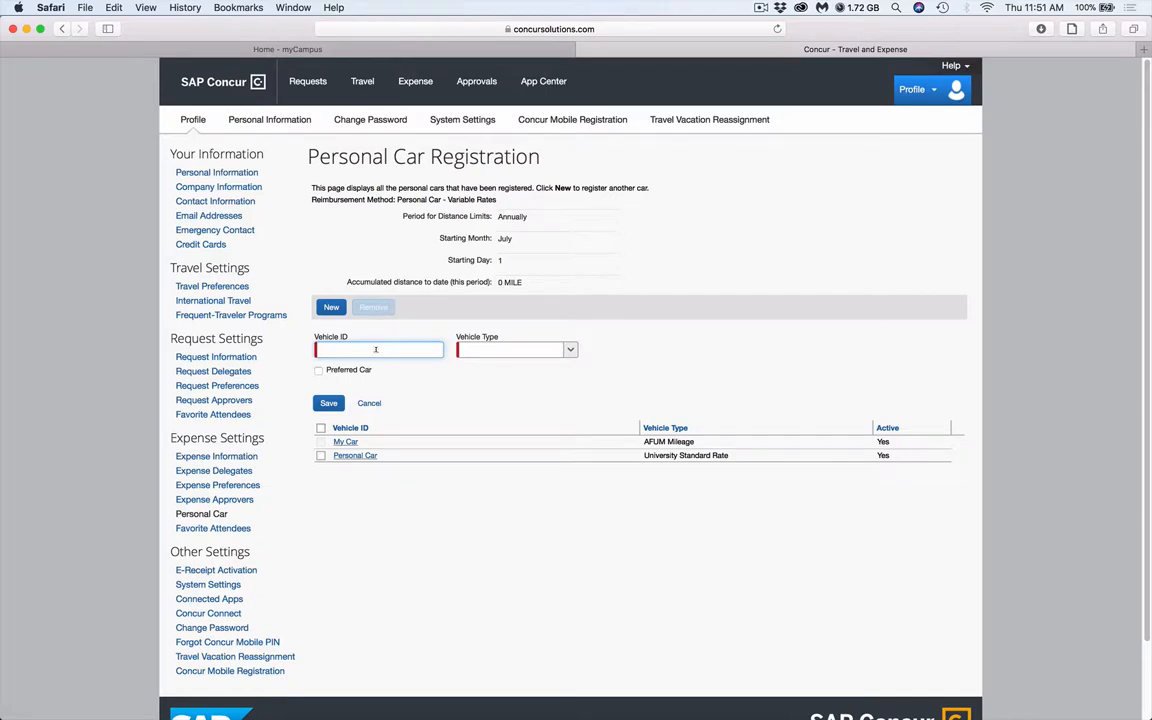
text(Personal Car)
click(570, 350)
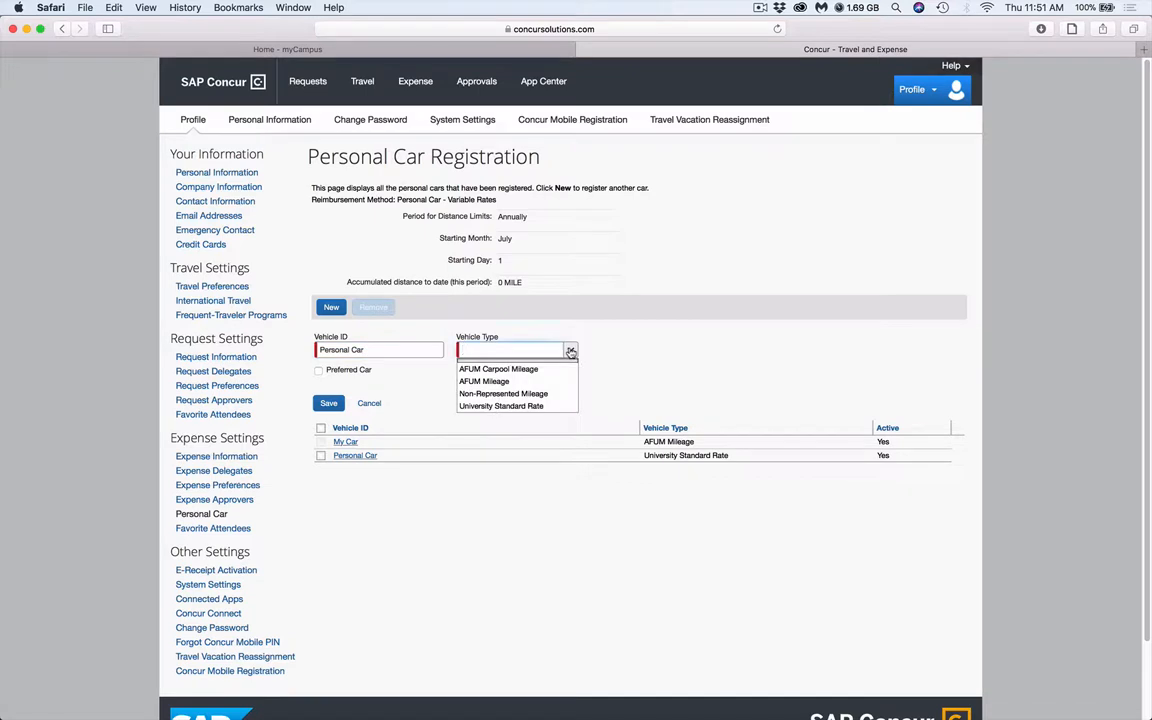
click(535, 406)
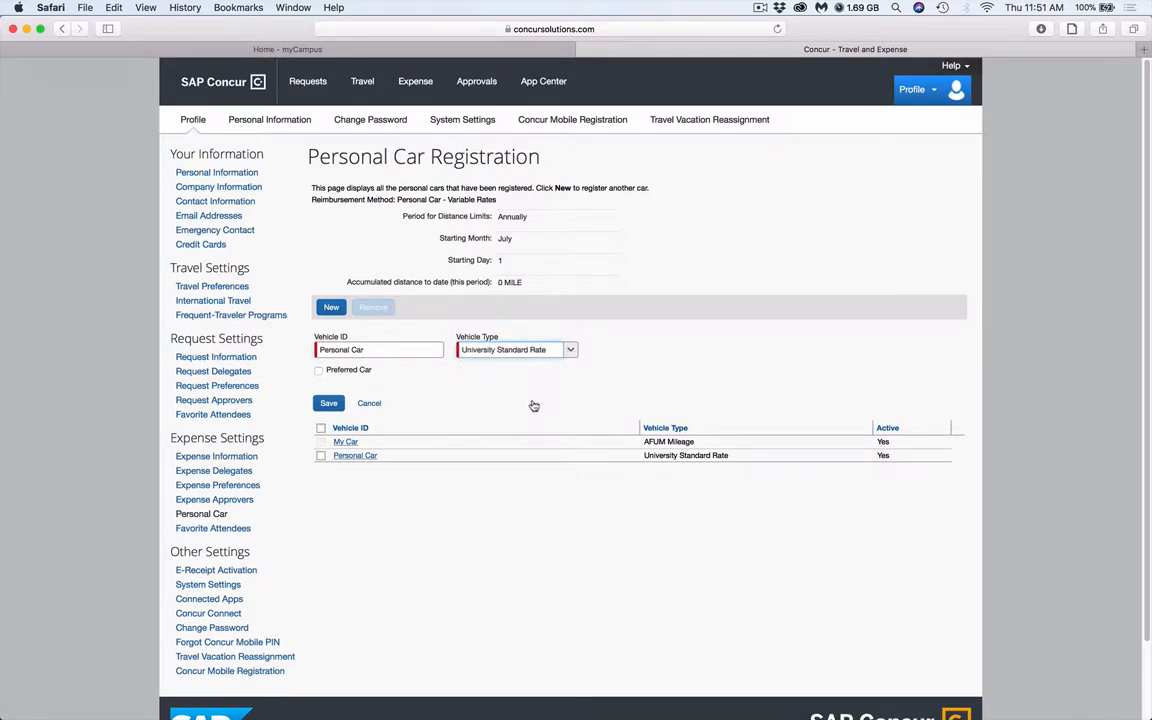
click(326, 403)
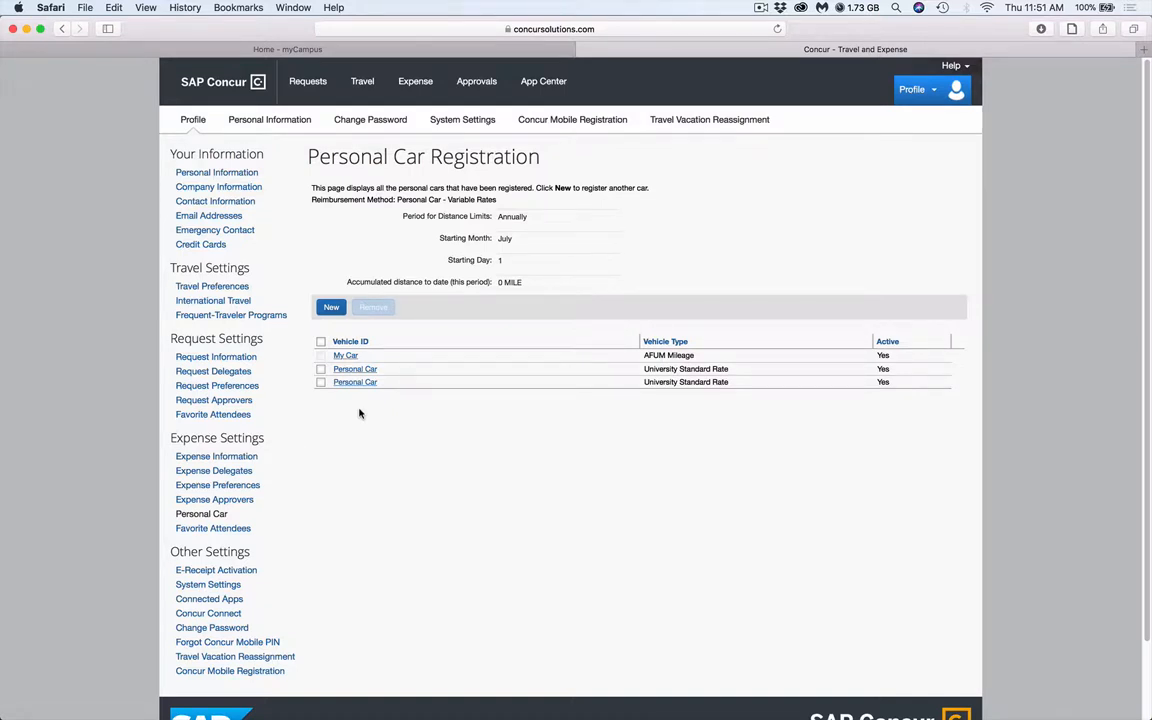
Return to the Concur home page and start a new expense report
click(186, 89)
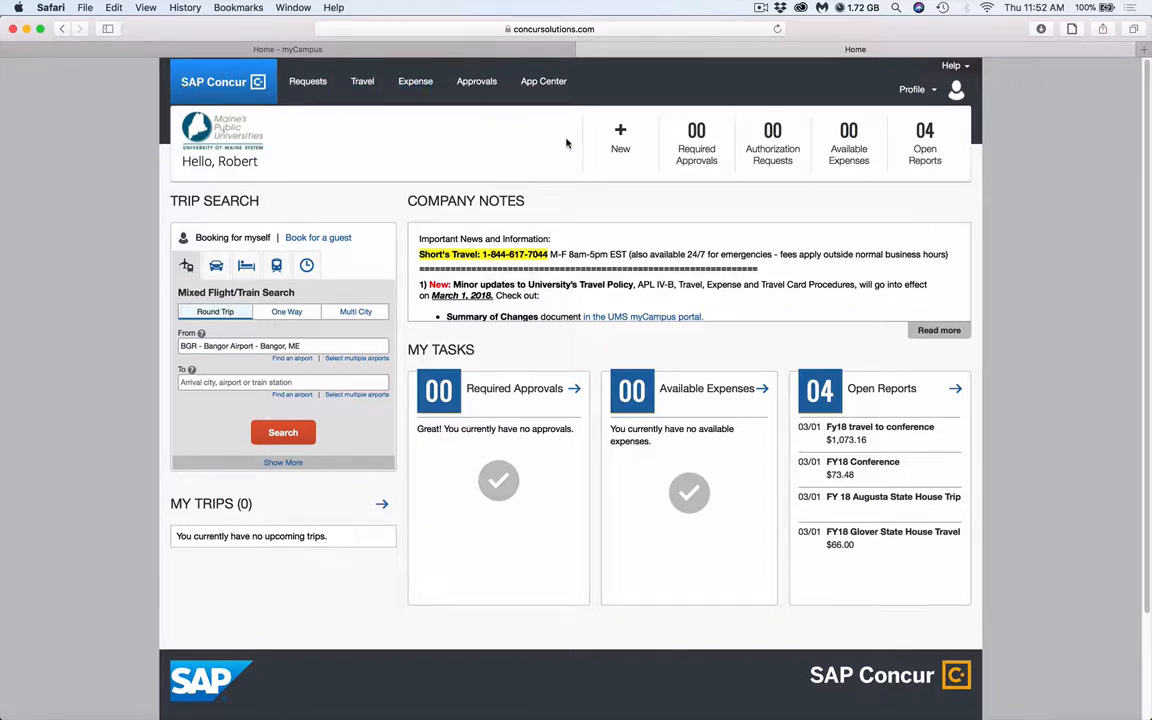
mouse_move(597, 144)
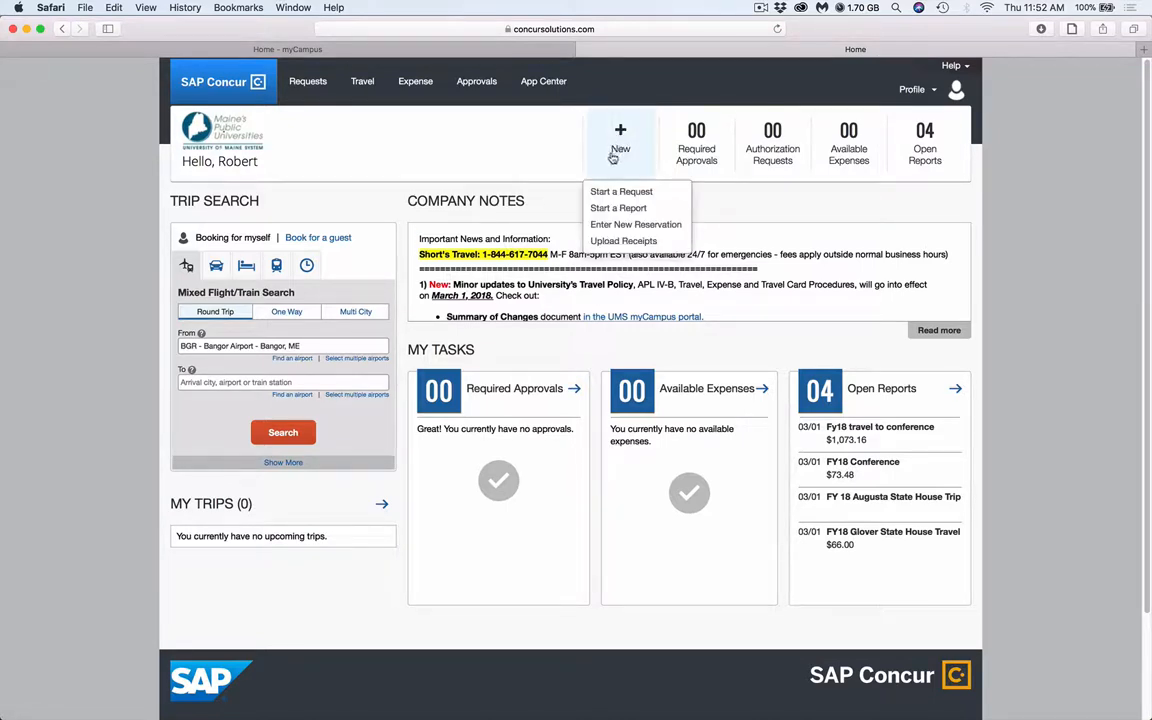
click(607, 209)
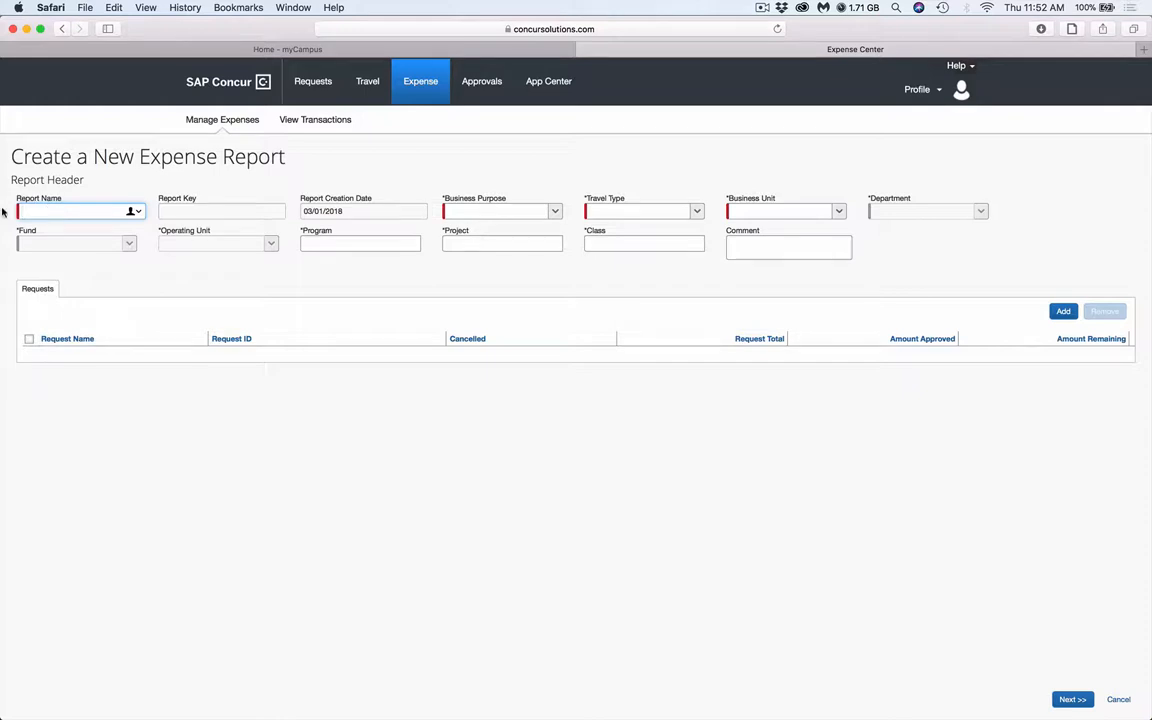
Name the expense report with "FY18", the professor's surname and "State House Trip"
text(1)
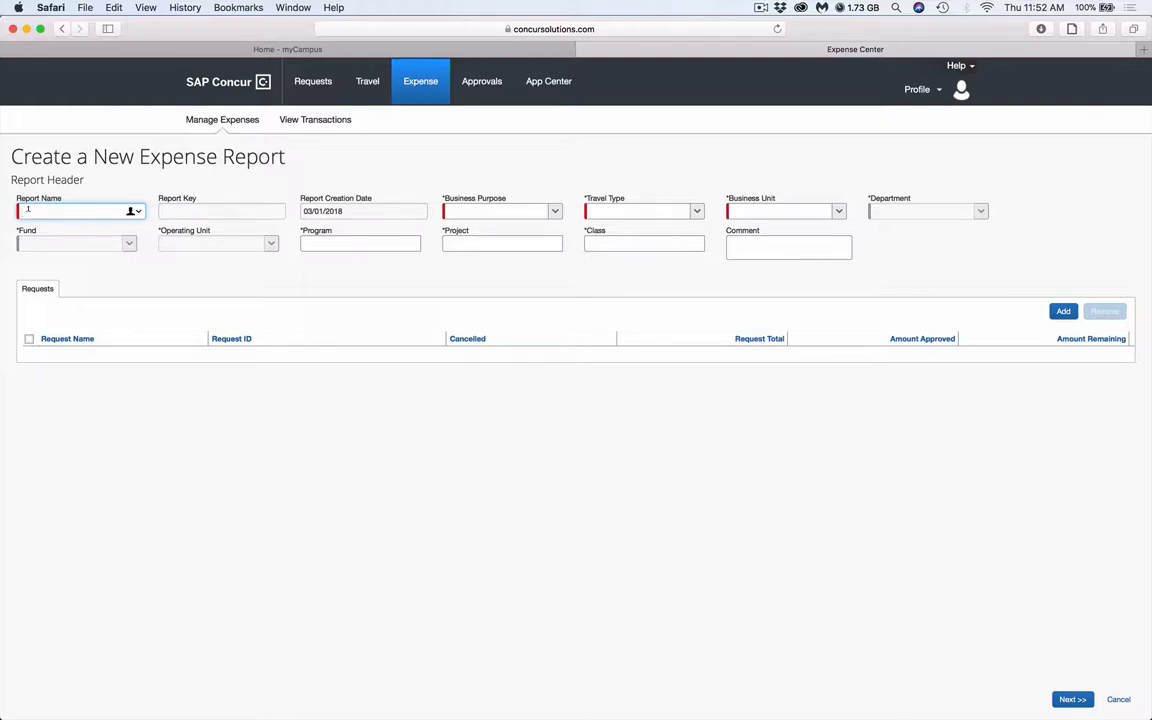
text(F)
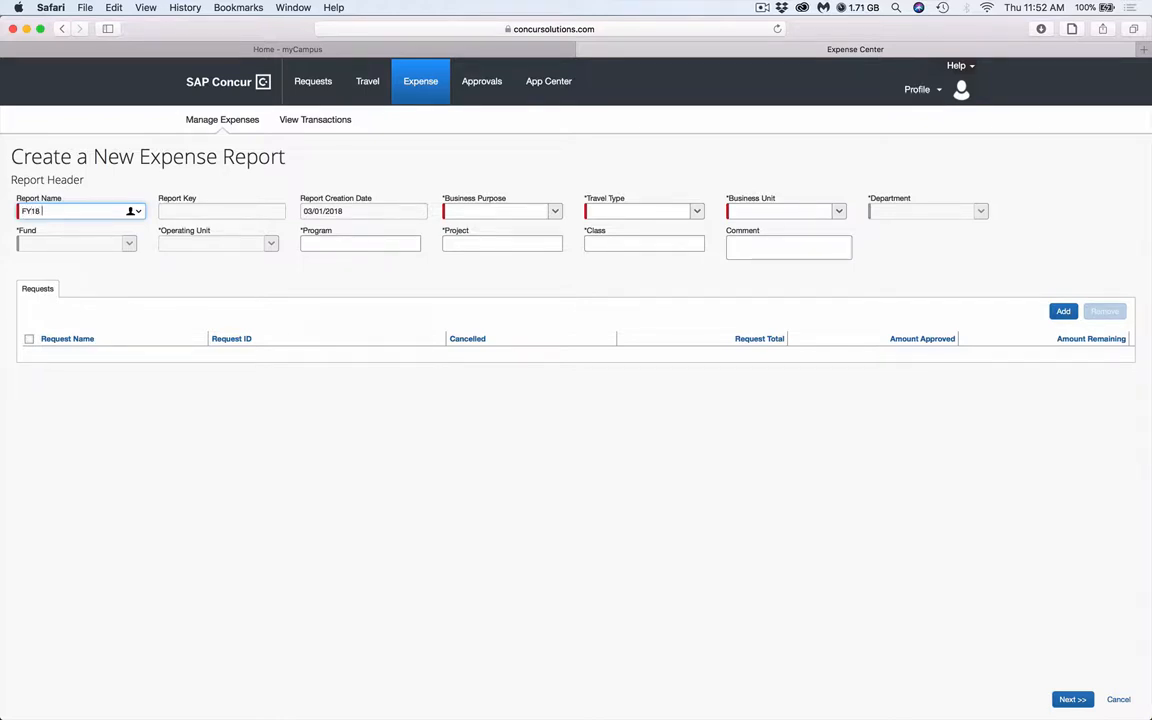
text(Y18)
text(Glover S)
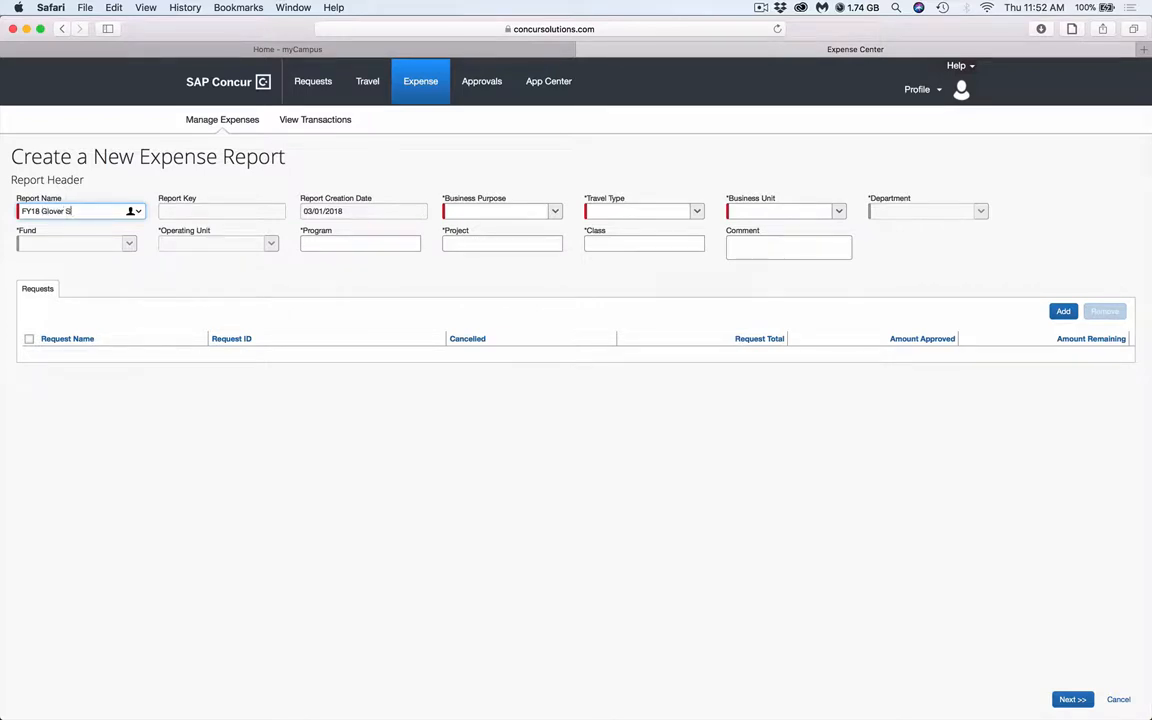
text(tate House Trip)
key(Tab)
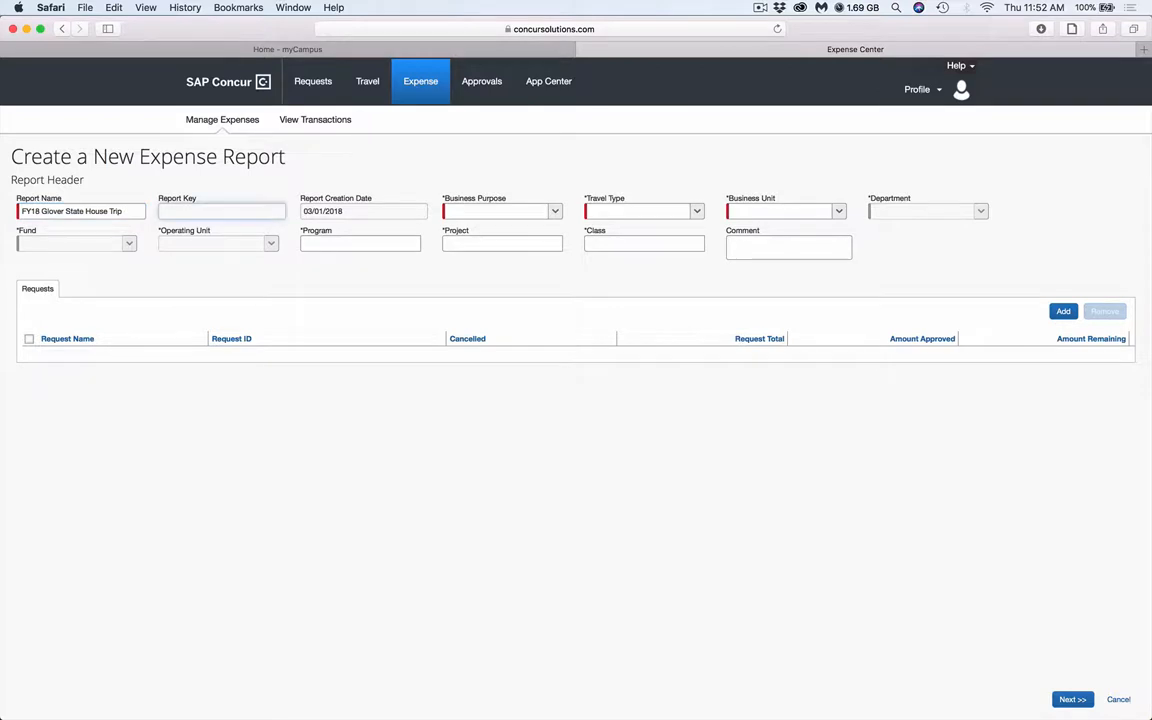
Set the report's business purpose to Travel StudyTrip and its travel type to In-State
click(554, 213)
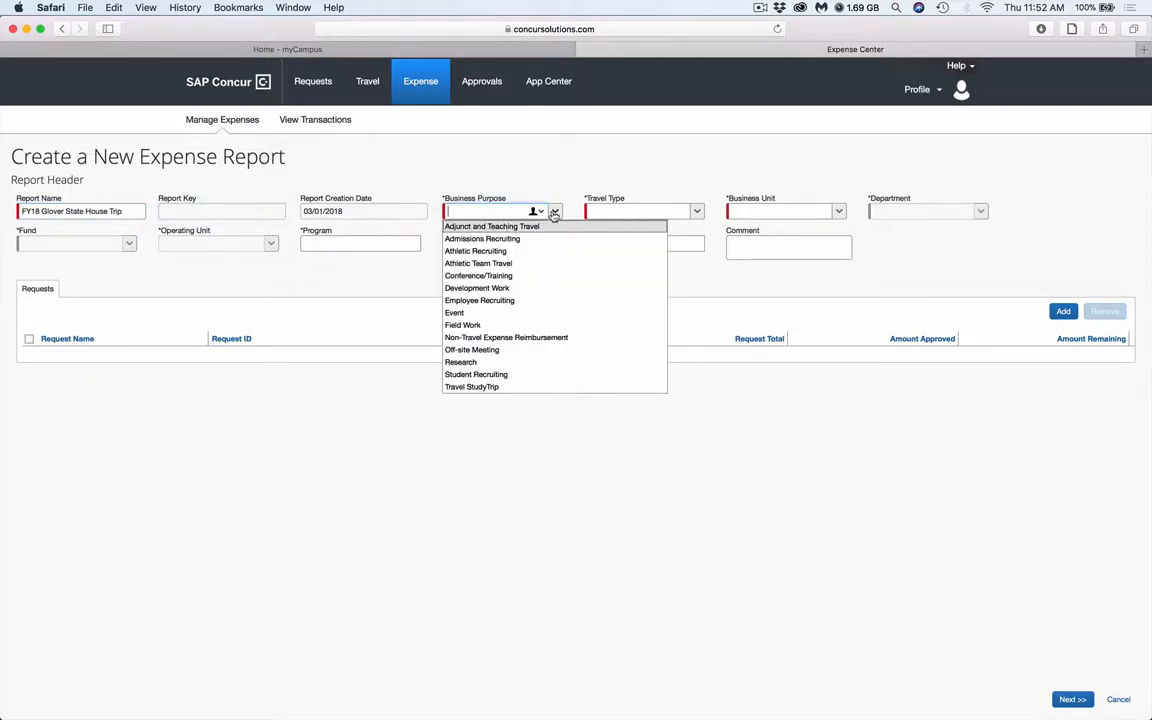
click(478, 387)
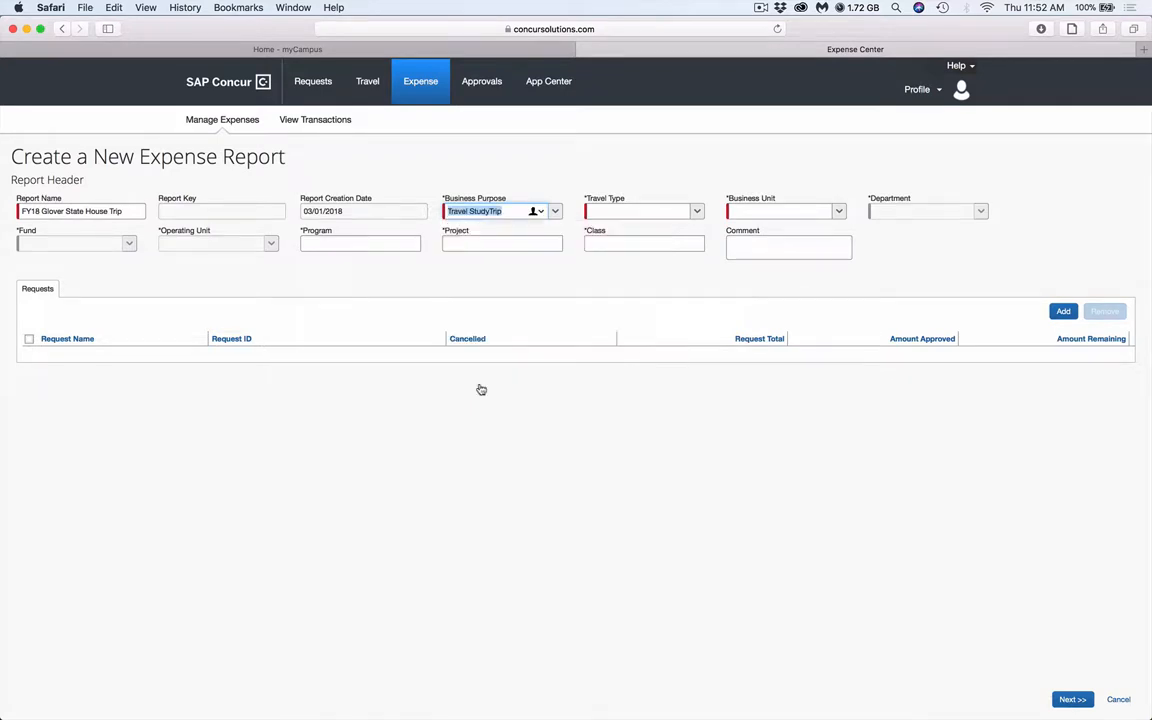
click(697, 211)
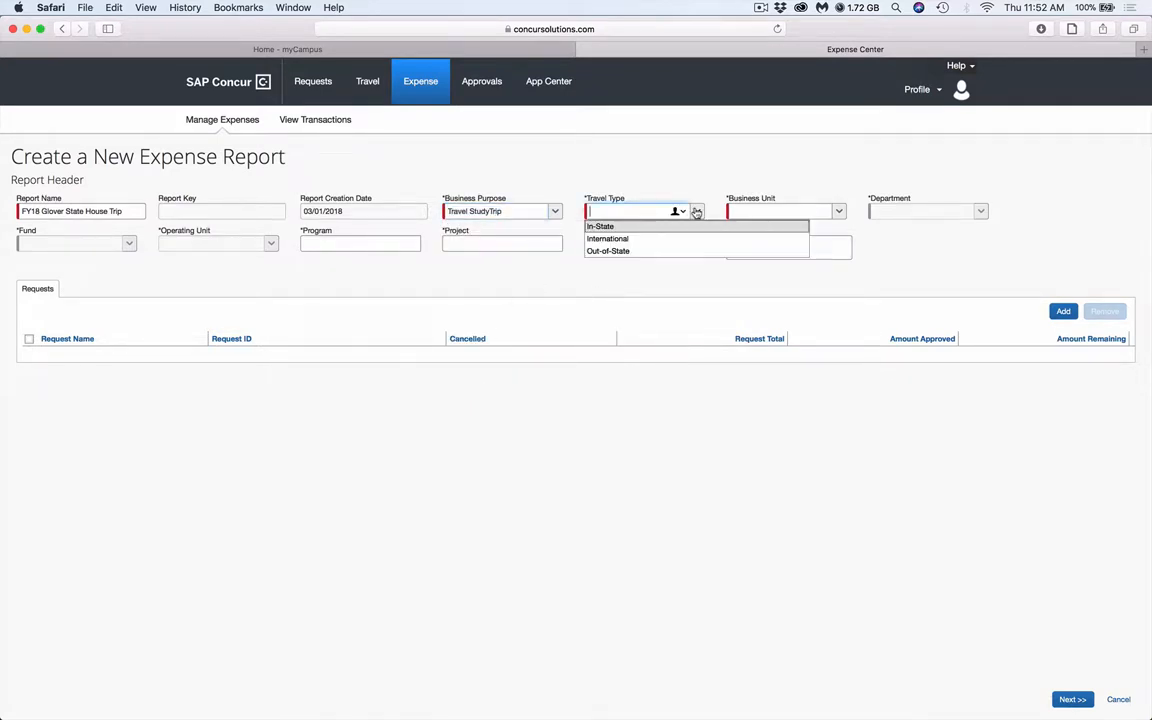
click(609, 227)
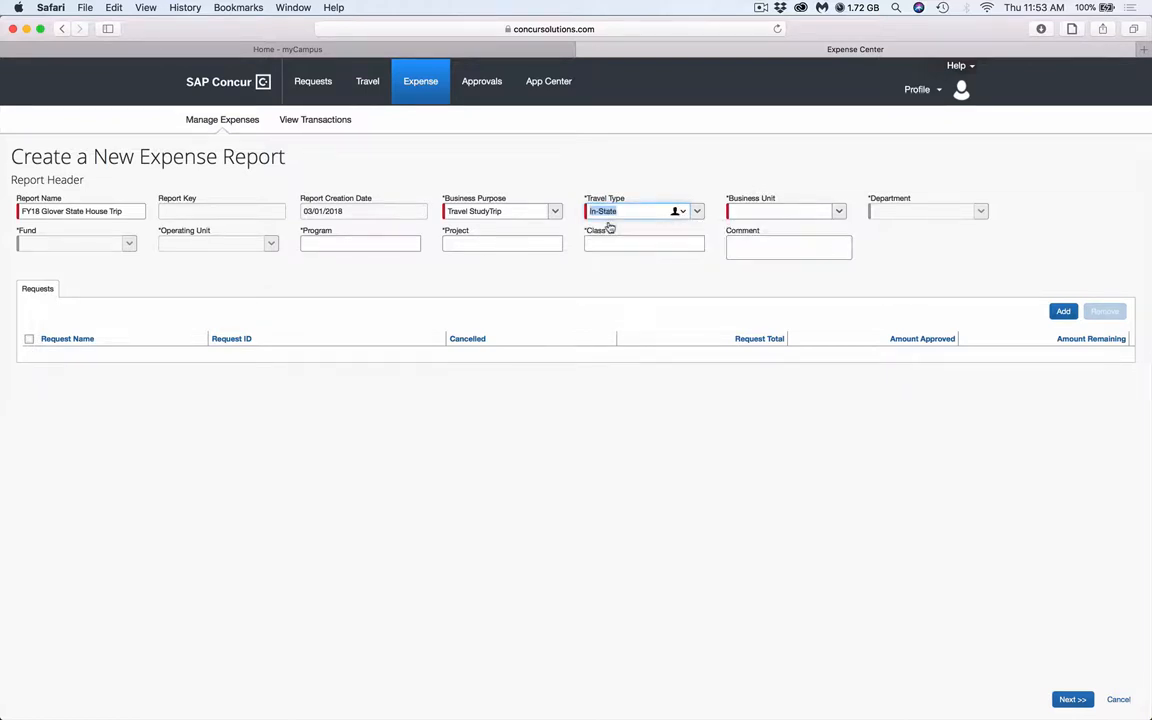
click(838, 211)
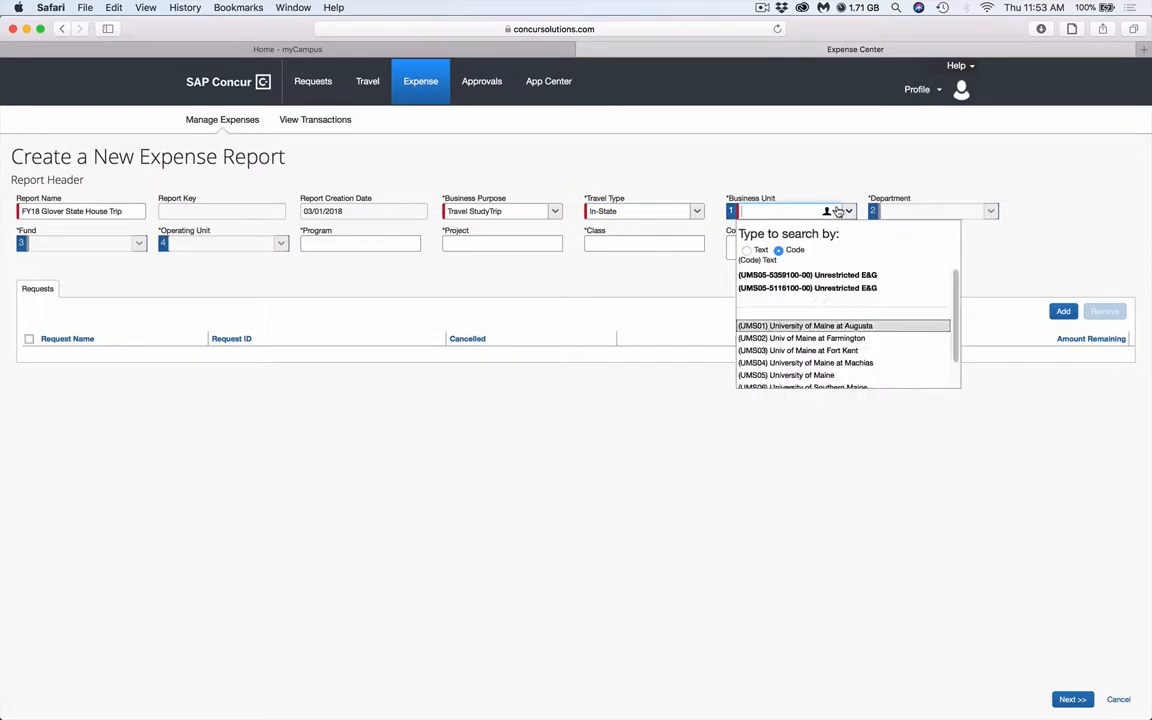
click(766, 275)
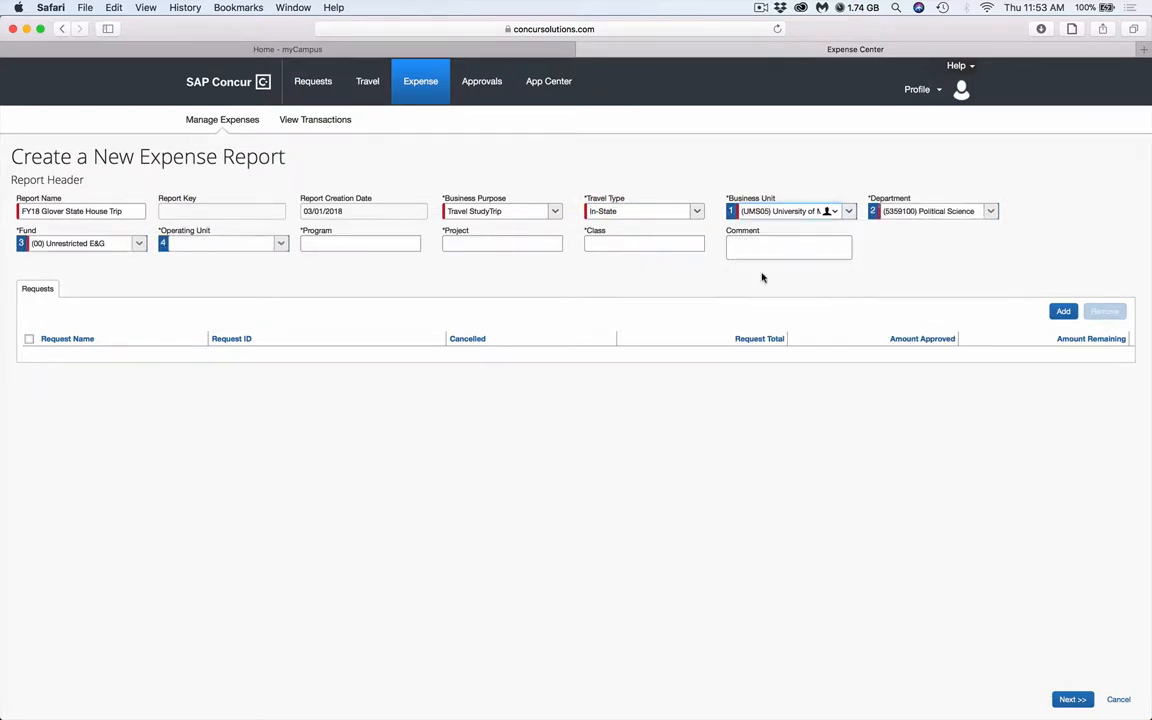
click(990, 212)
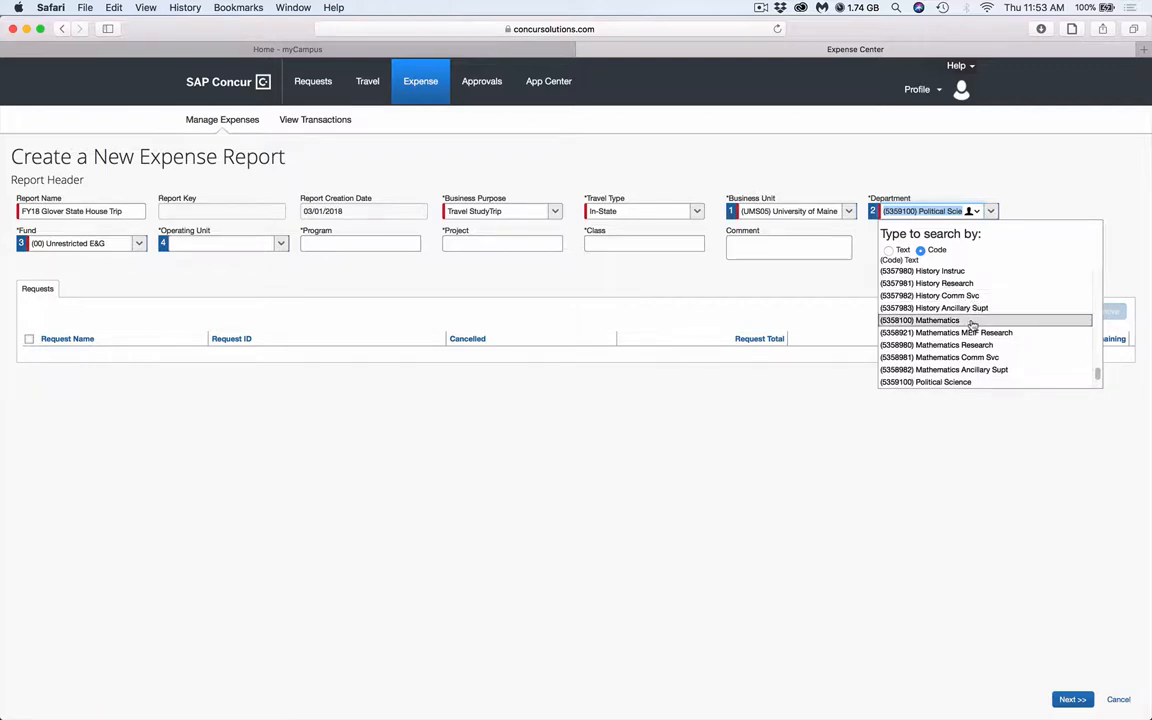
scroll(972, 325, down, 4)
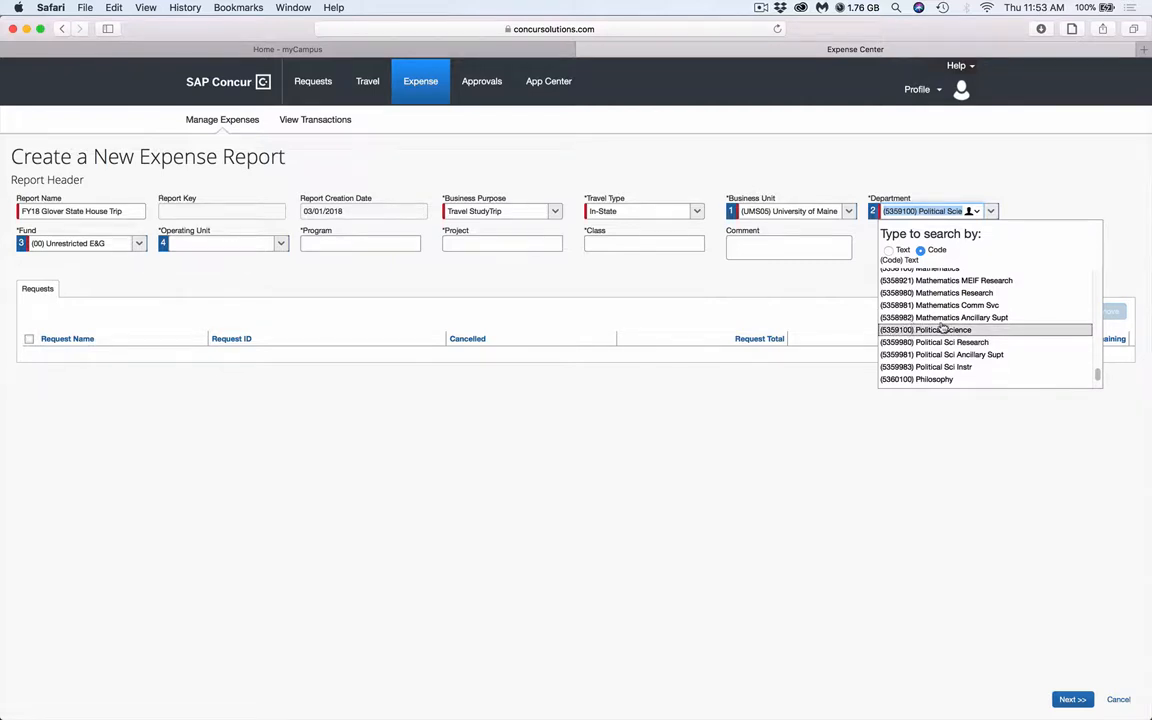
click(941, 329)
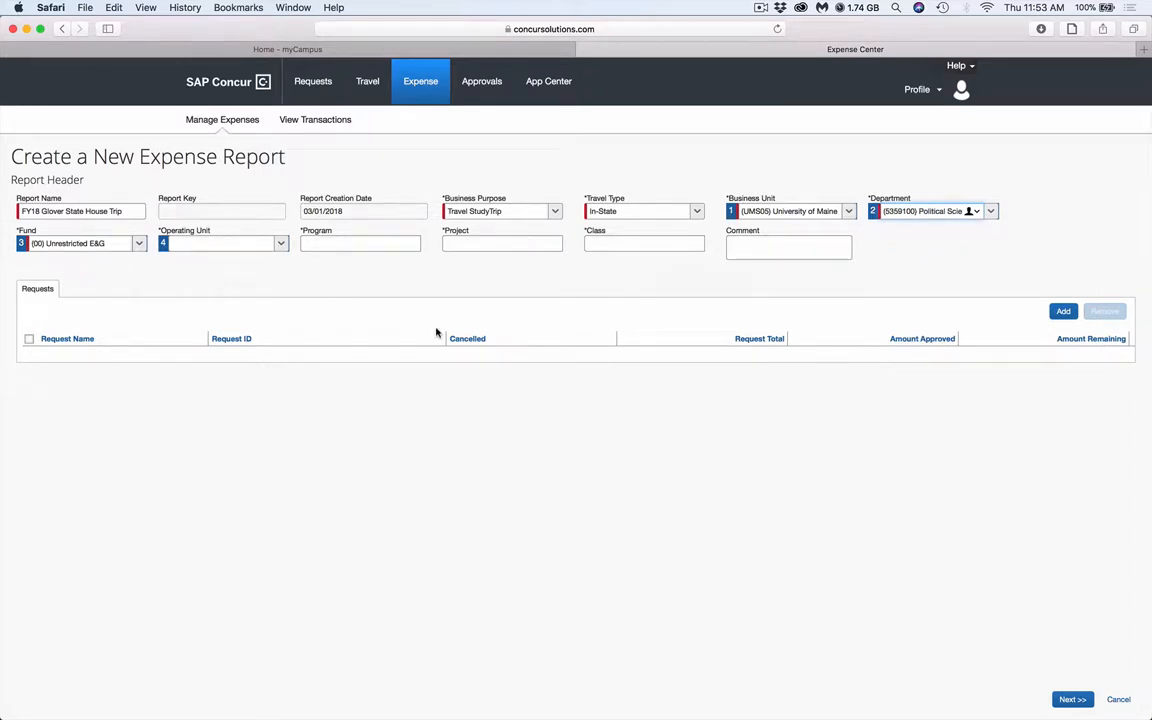
Comment that the report is for the professor's POS 362 class, travel to Augusta, and continue past the header without including travel meals
click(733, 241)
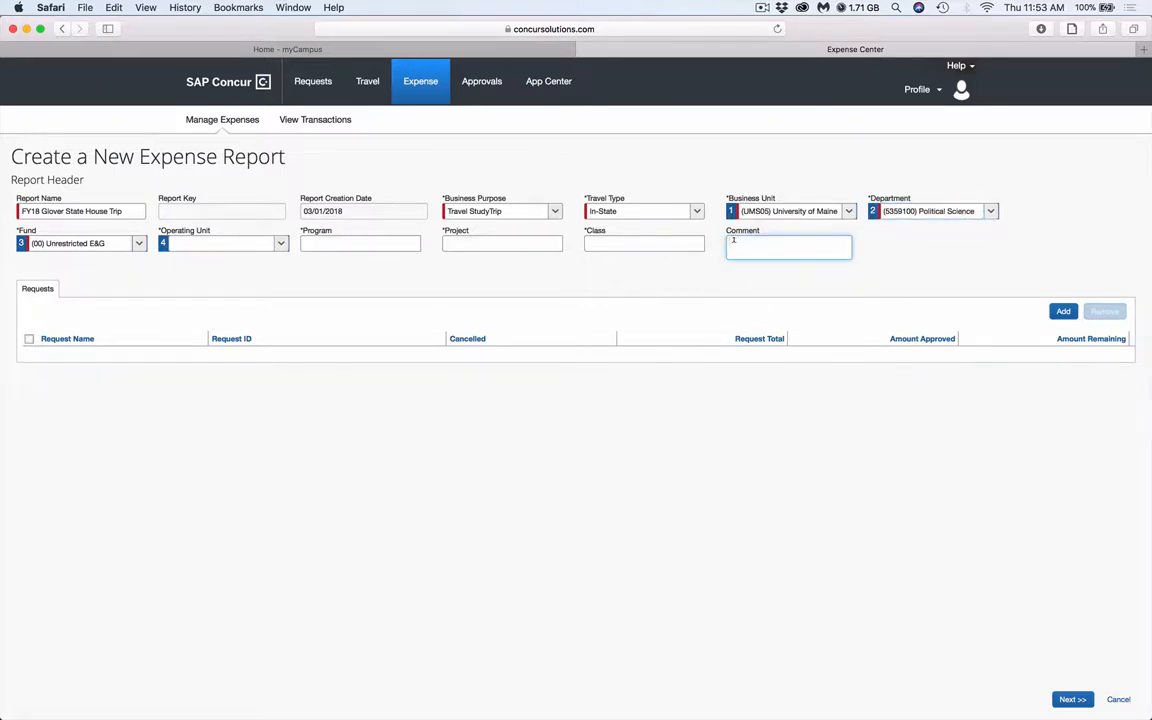
text(This is for )
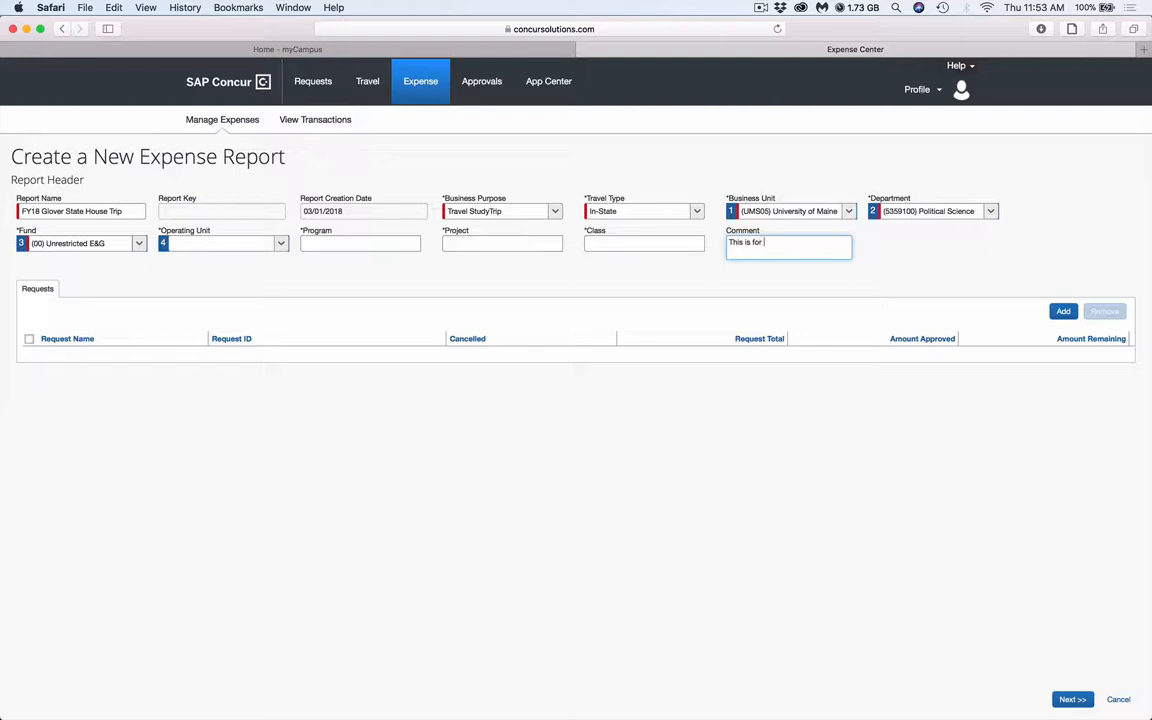
text(Professor G)
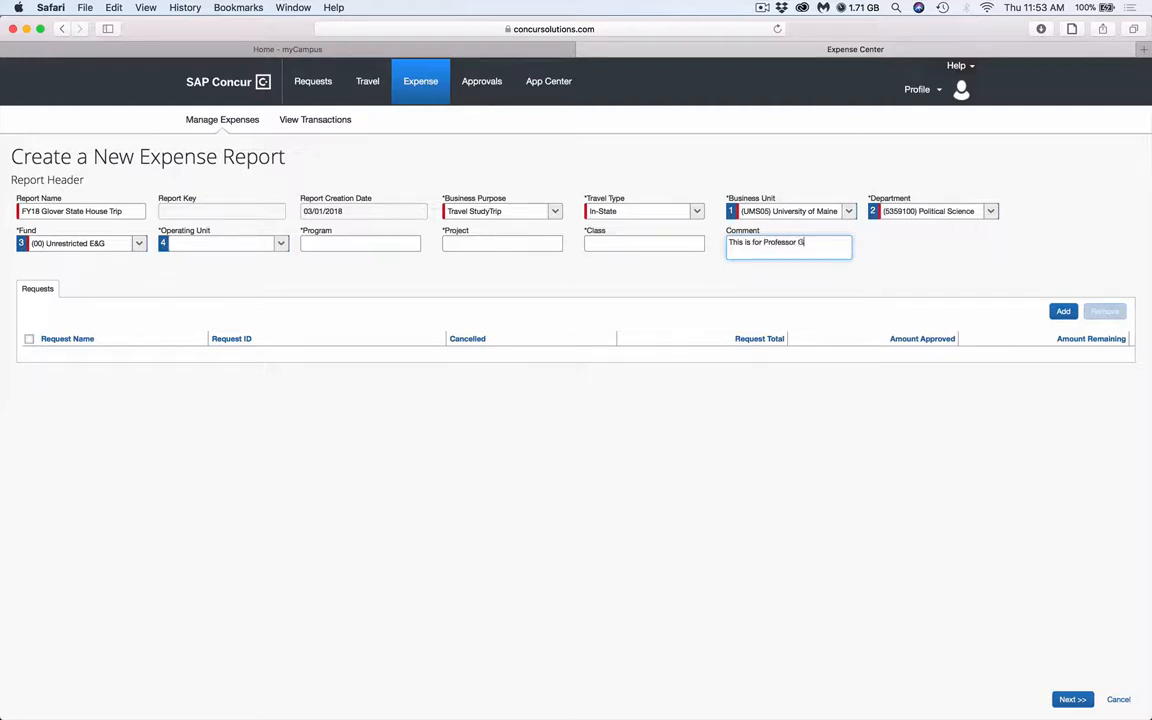
text(lover's POS 362 clas)
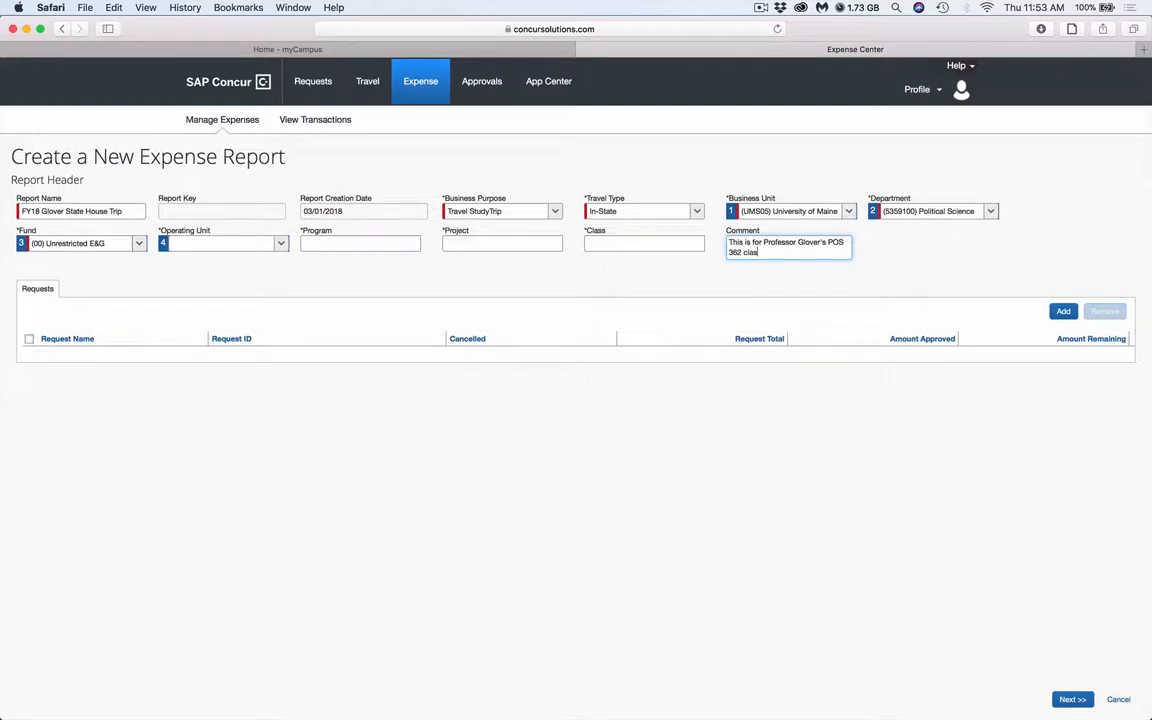
text(s, travel to Augusta.)
click(1071, 700)
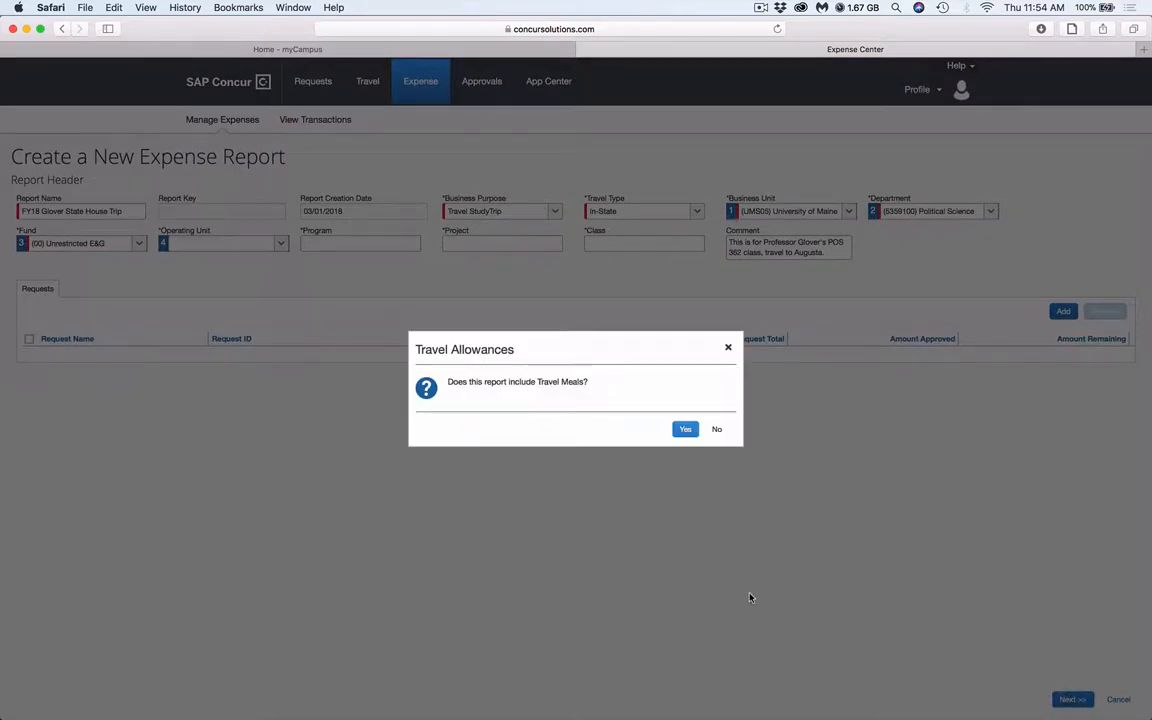
click(713, 431)
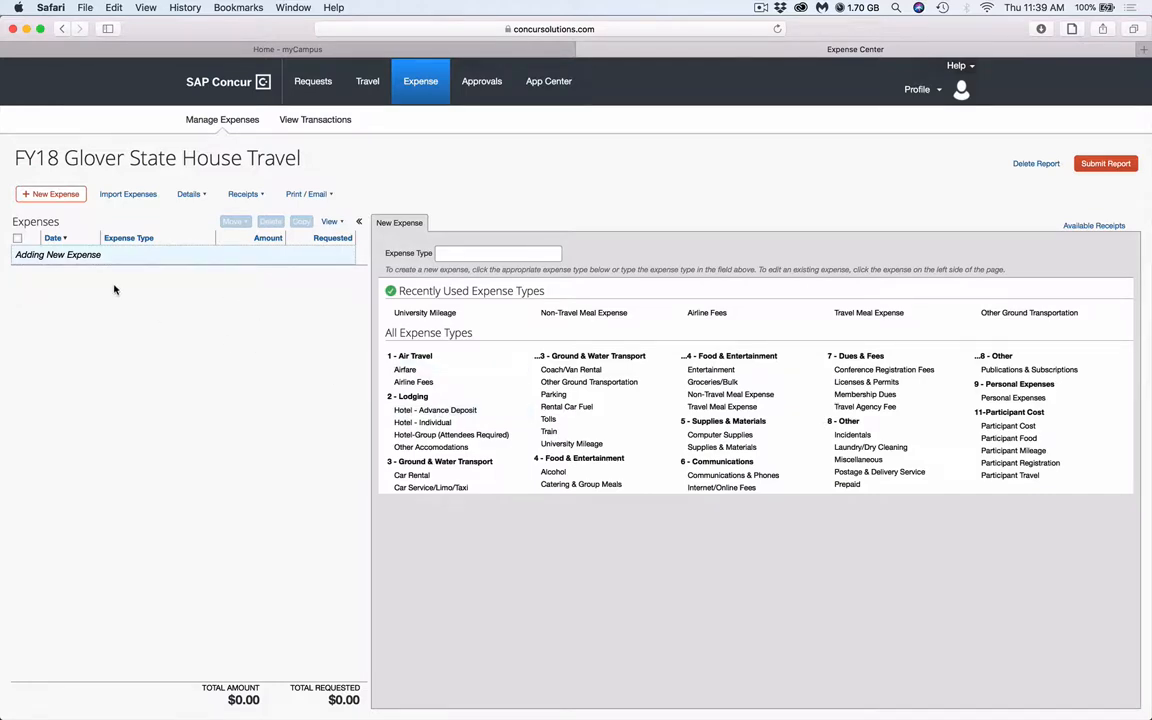
Start a new University Mileage expense with the transaction date 02/20/2018
click(63, 199)
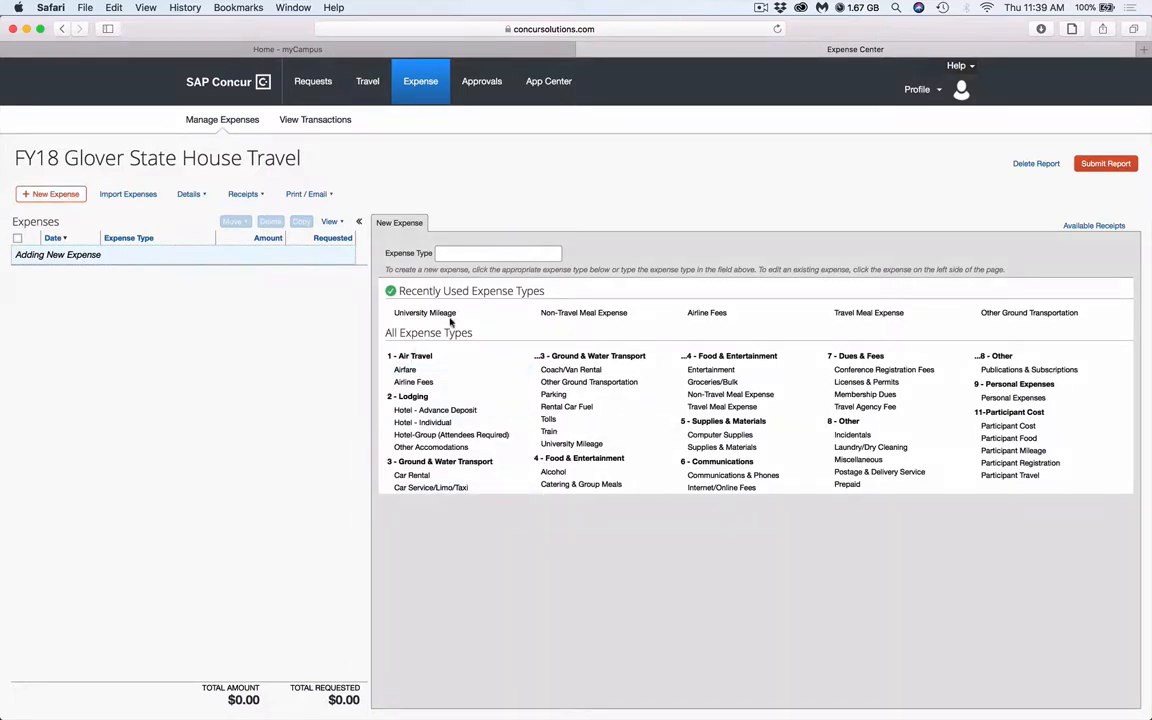
click(557, 445)
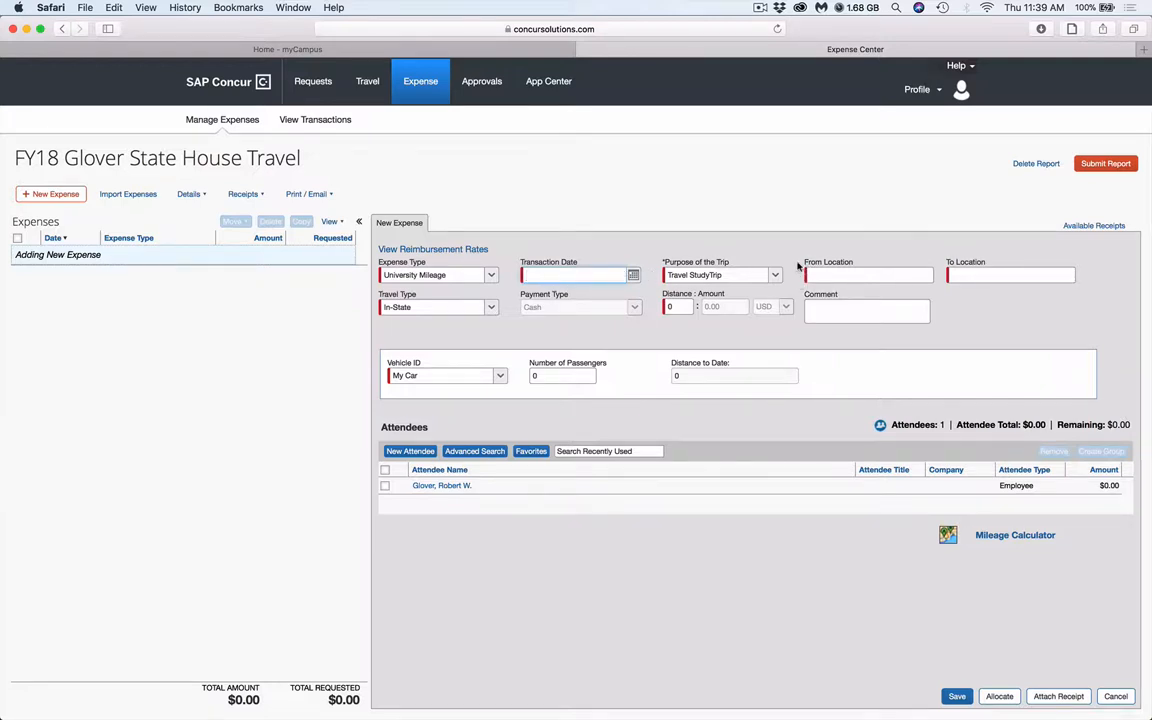
click(633, 275)
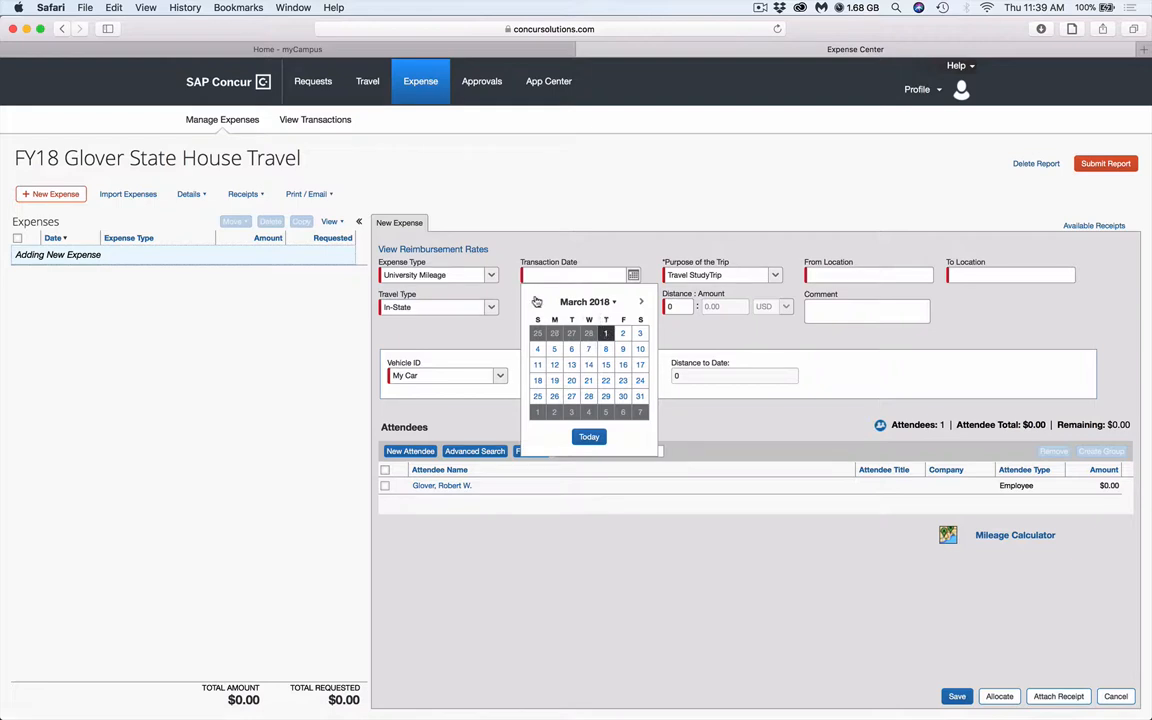
click(536, 301)
click(573, 380)
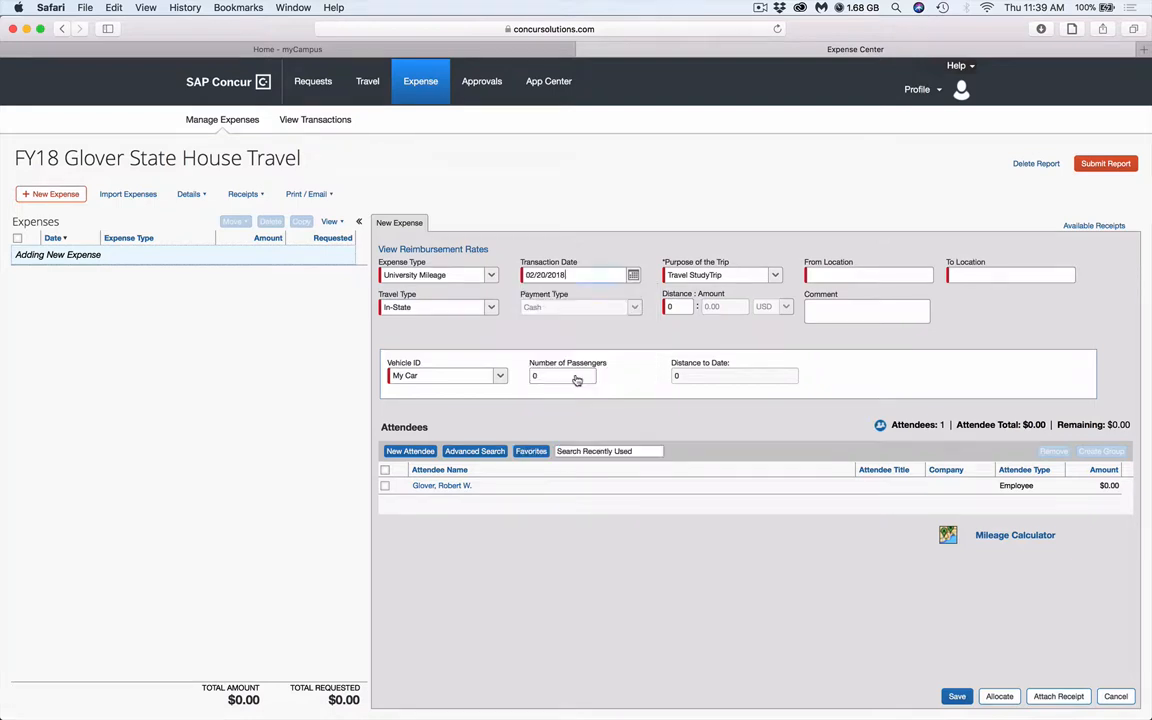
Set the mileage expense's starting location to Orono, ME and its destination to Augusta, ME
click(826, 270)
text(O)
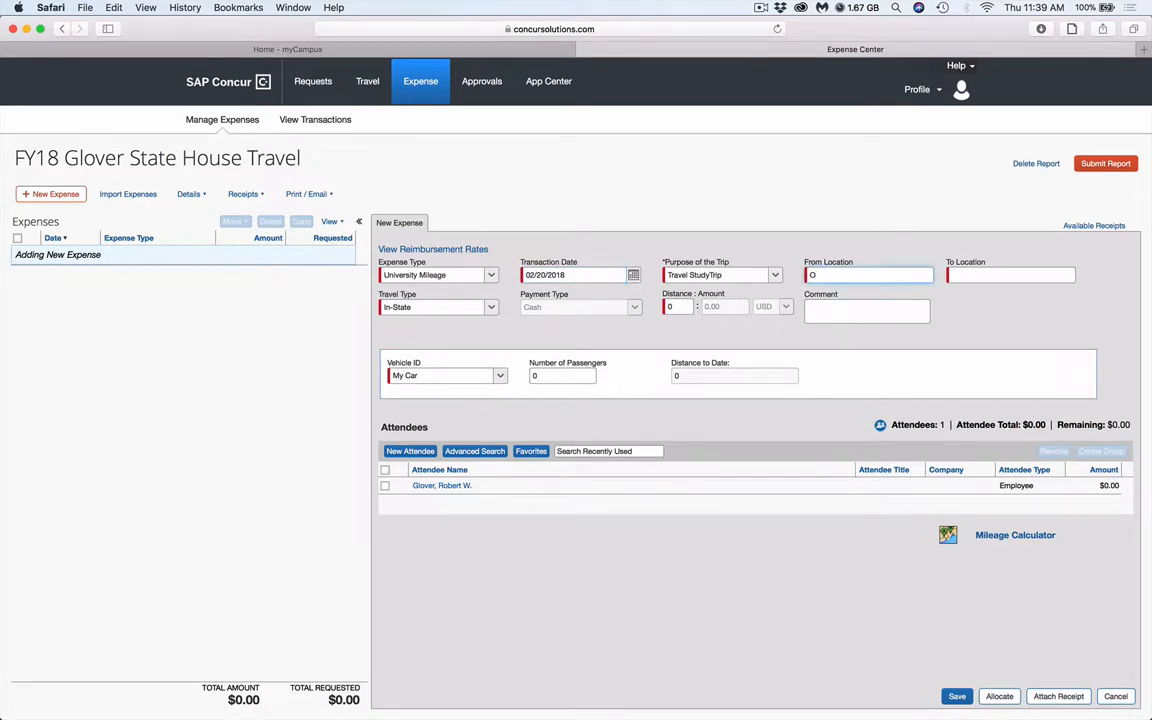
text(rono, ME)
key(Tab)
text(Aug)
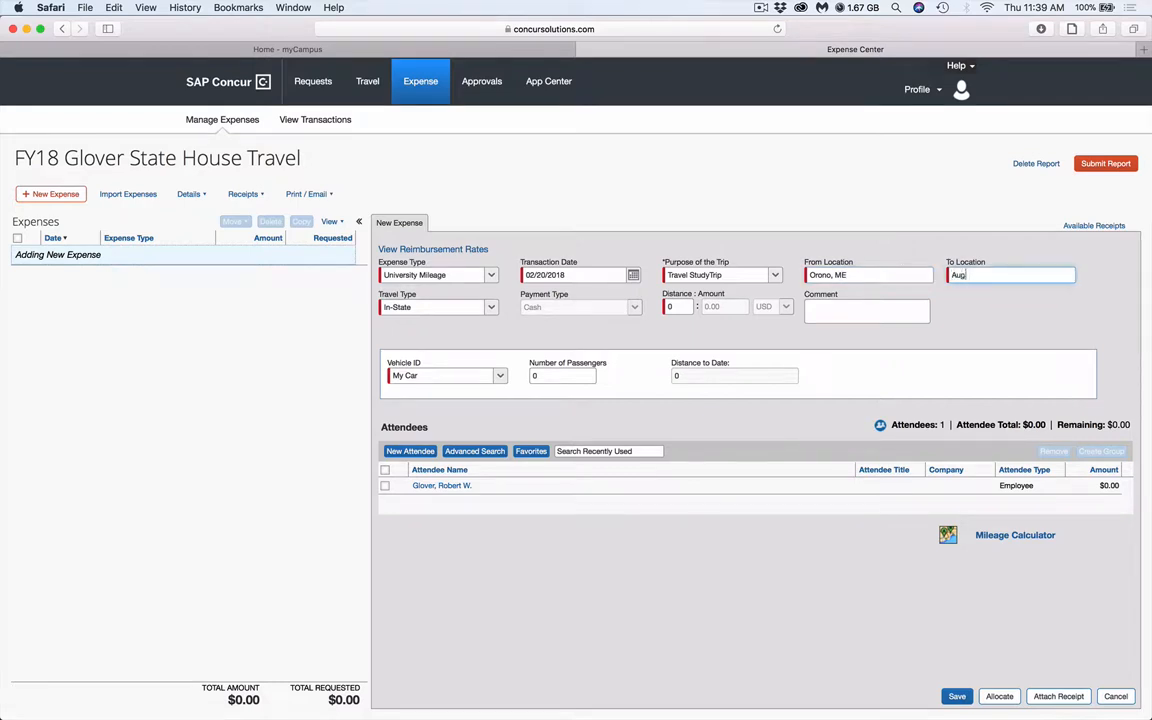
text(usta, ME)
click(494, 339)
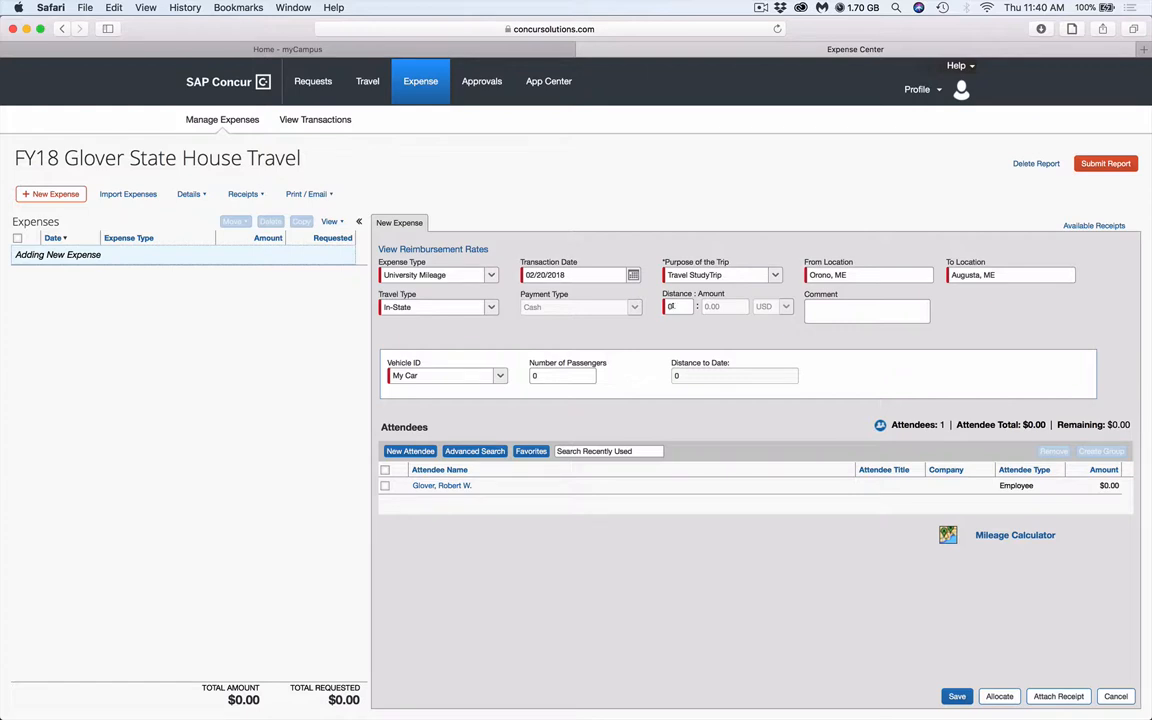
Show the reimbursement rates, set the trip distance to 150 miles and save the mileage expense
click(672, 306)
key(BackSpace)
click(462, 250)
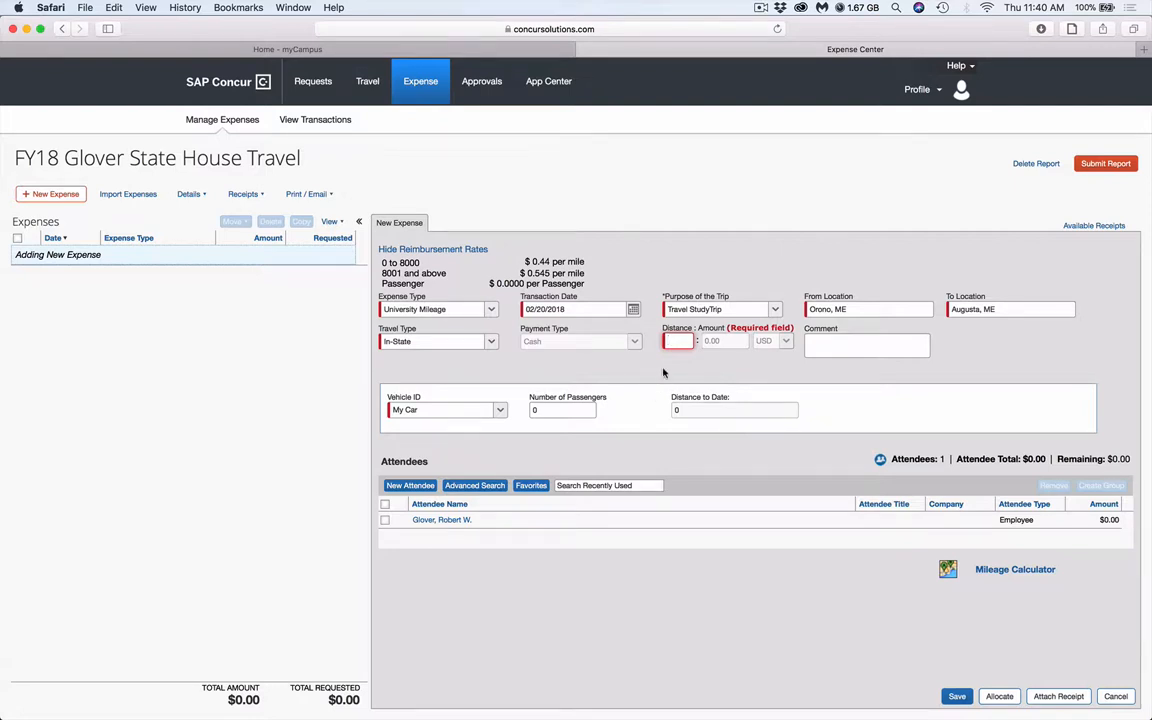
text(150)
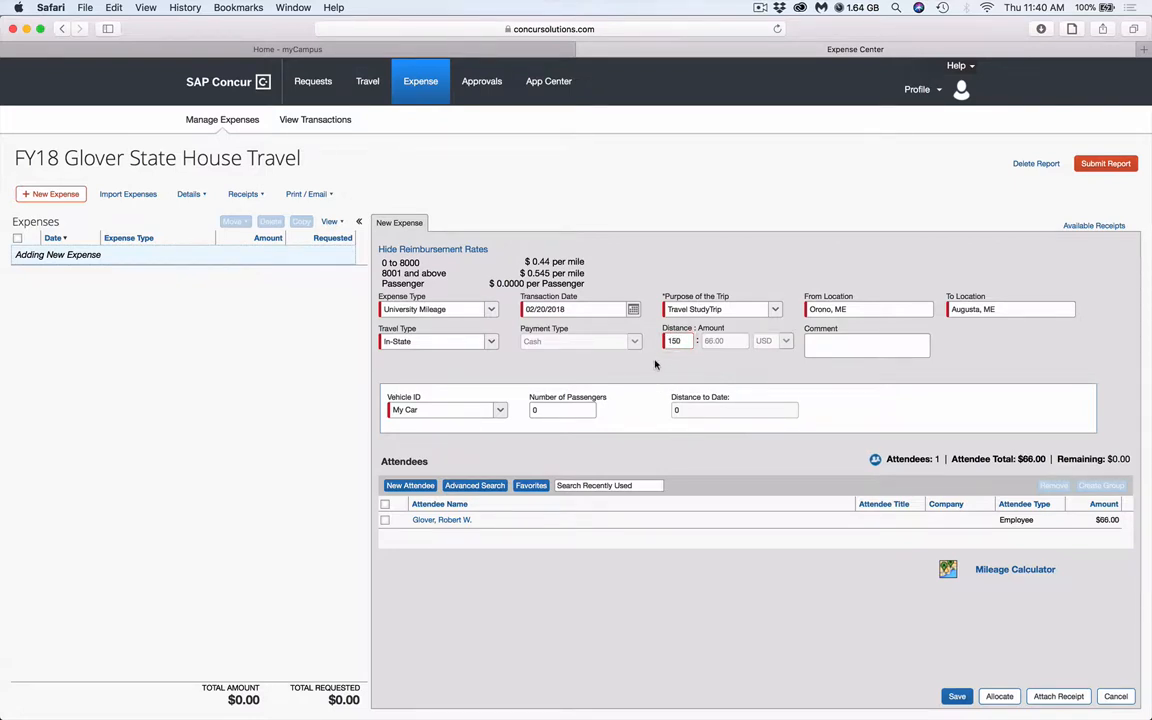
click(955, 696)
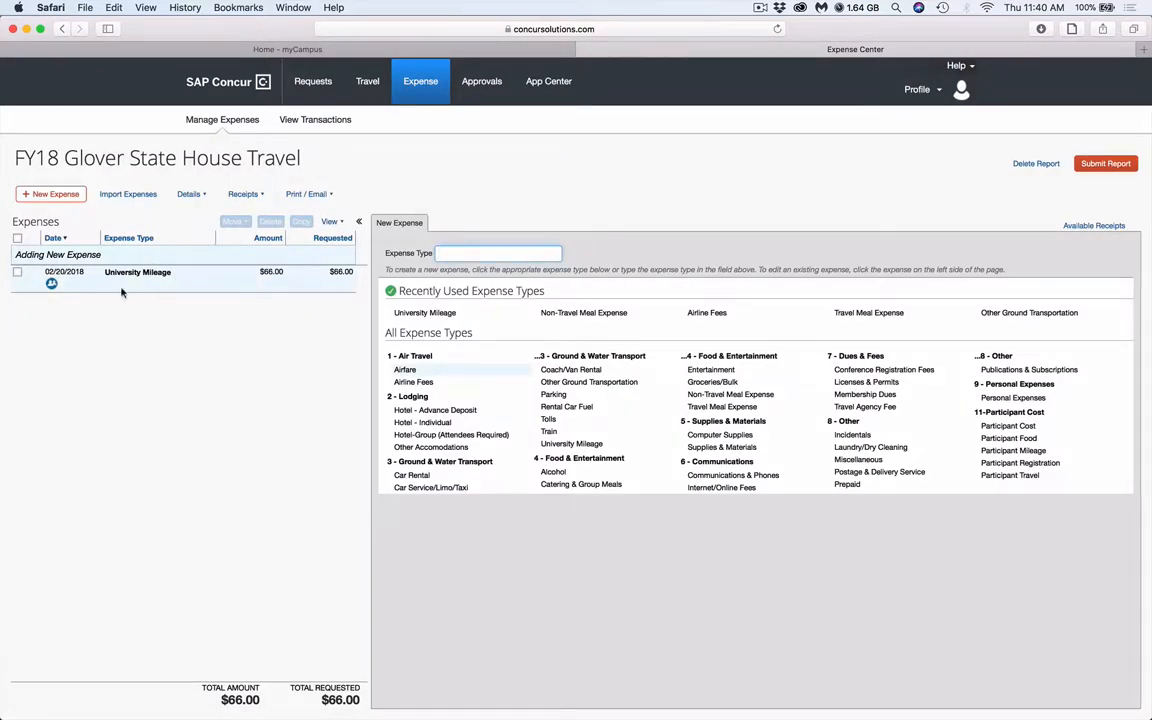
Examine the attendee summary of the 02/20/2018 University Mileage expense
click(52, 284)
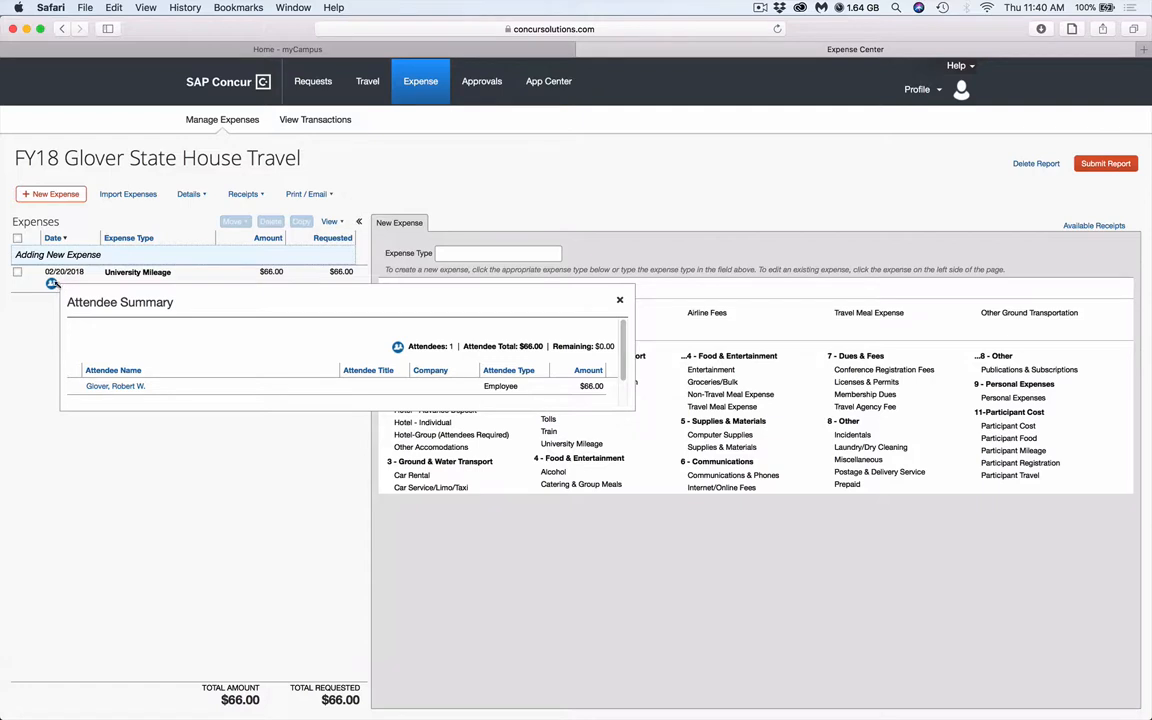
mouse_move(52, 284)
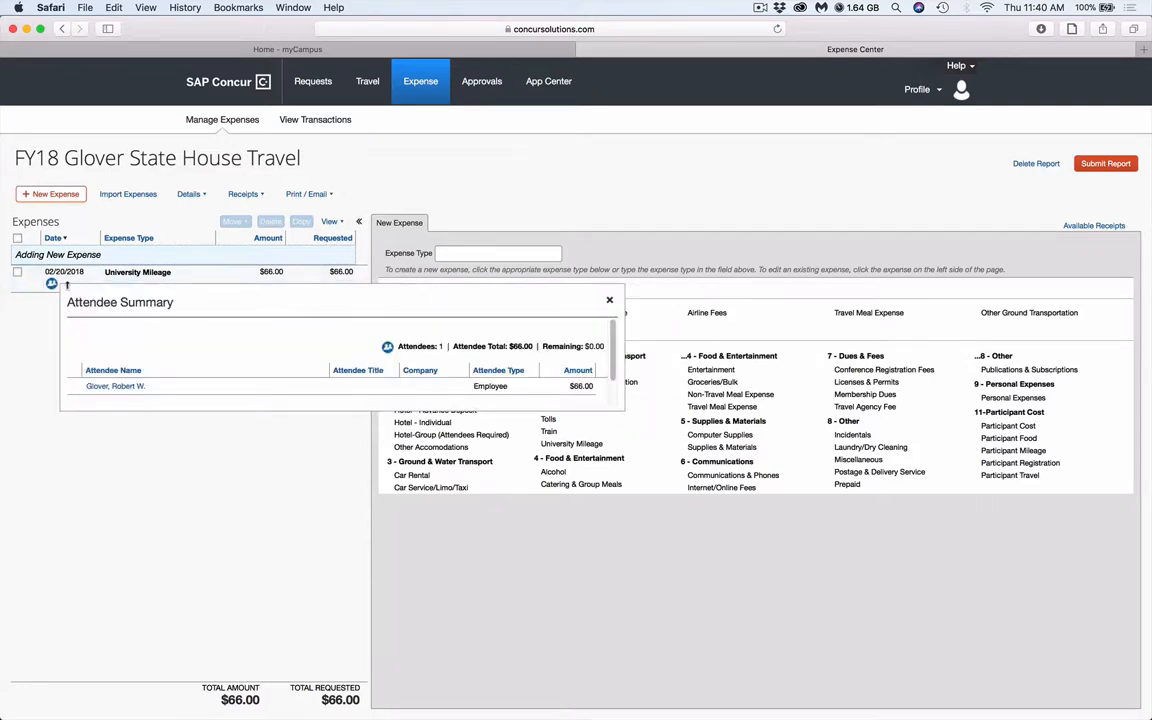